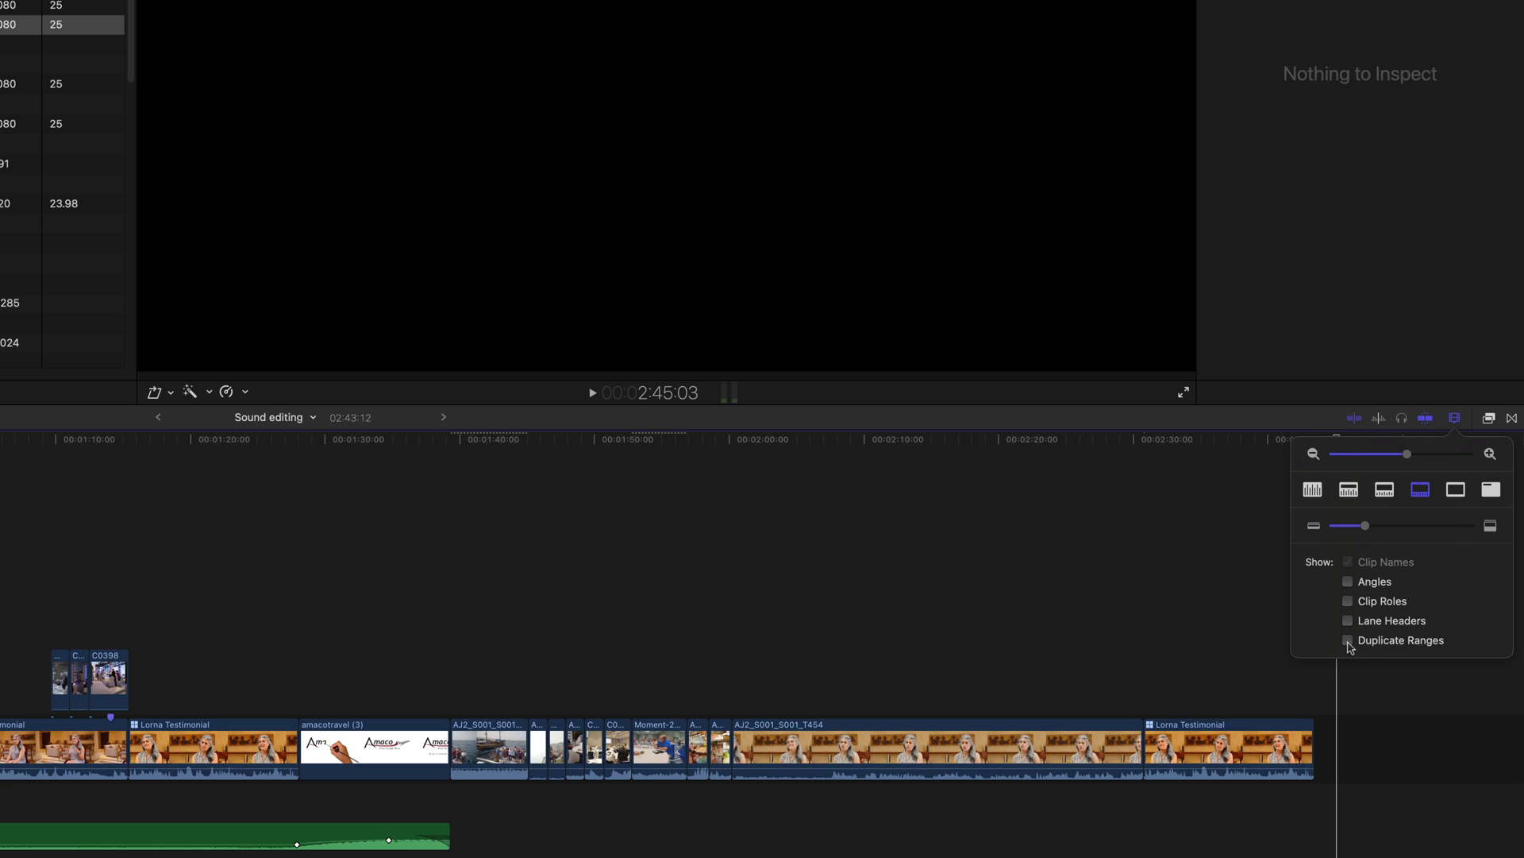
Tick Duplicate Ranges in the timeline's Clip Appearance options.
left_click(1348, 641)
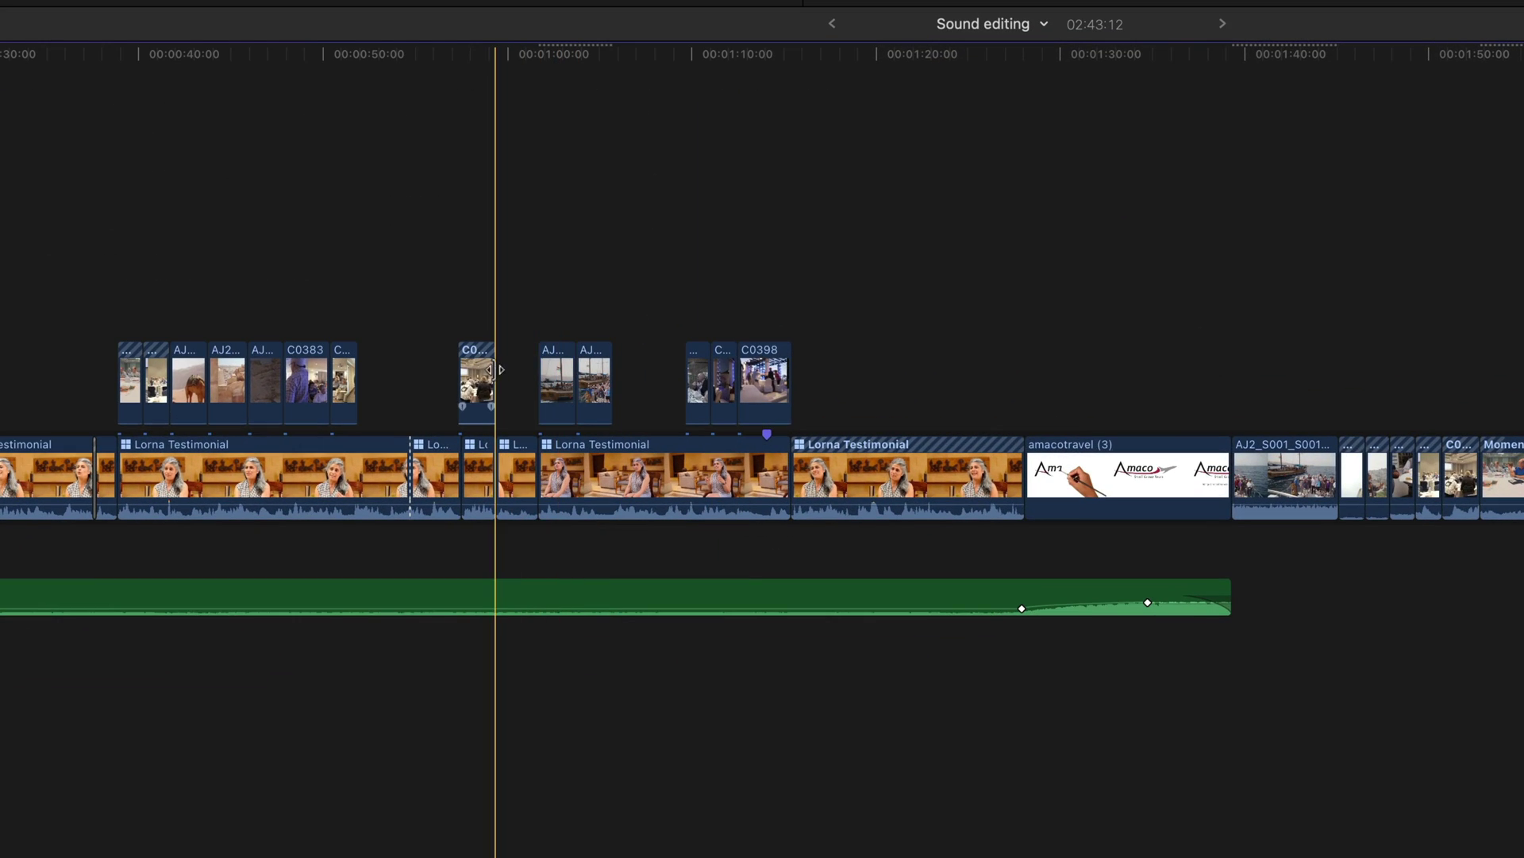
Trim the short connected clip to a sliver and ripple-trim the Lorna Testimonial end at amacotravel.
left_click(520, 611)
mouse_move(490, 372)
left_mouse_down()
mouse_move(463, 373)
mouse_move(490, 384)
left_mouse_up()
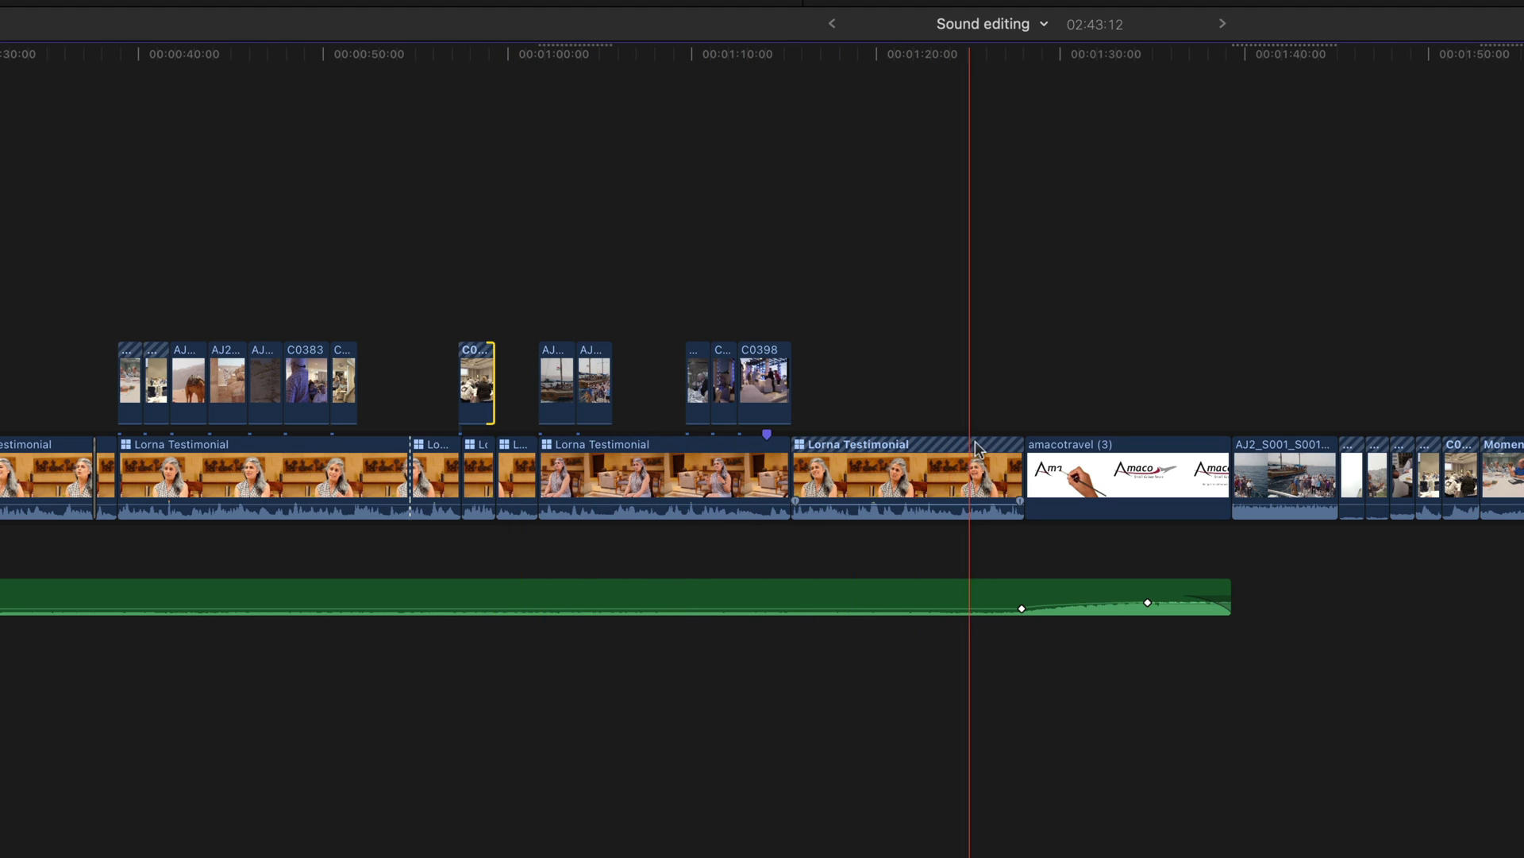
left_click_drag(1025, 469, 896, 487)
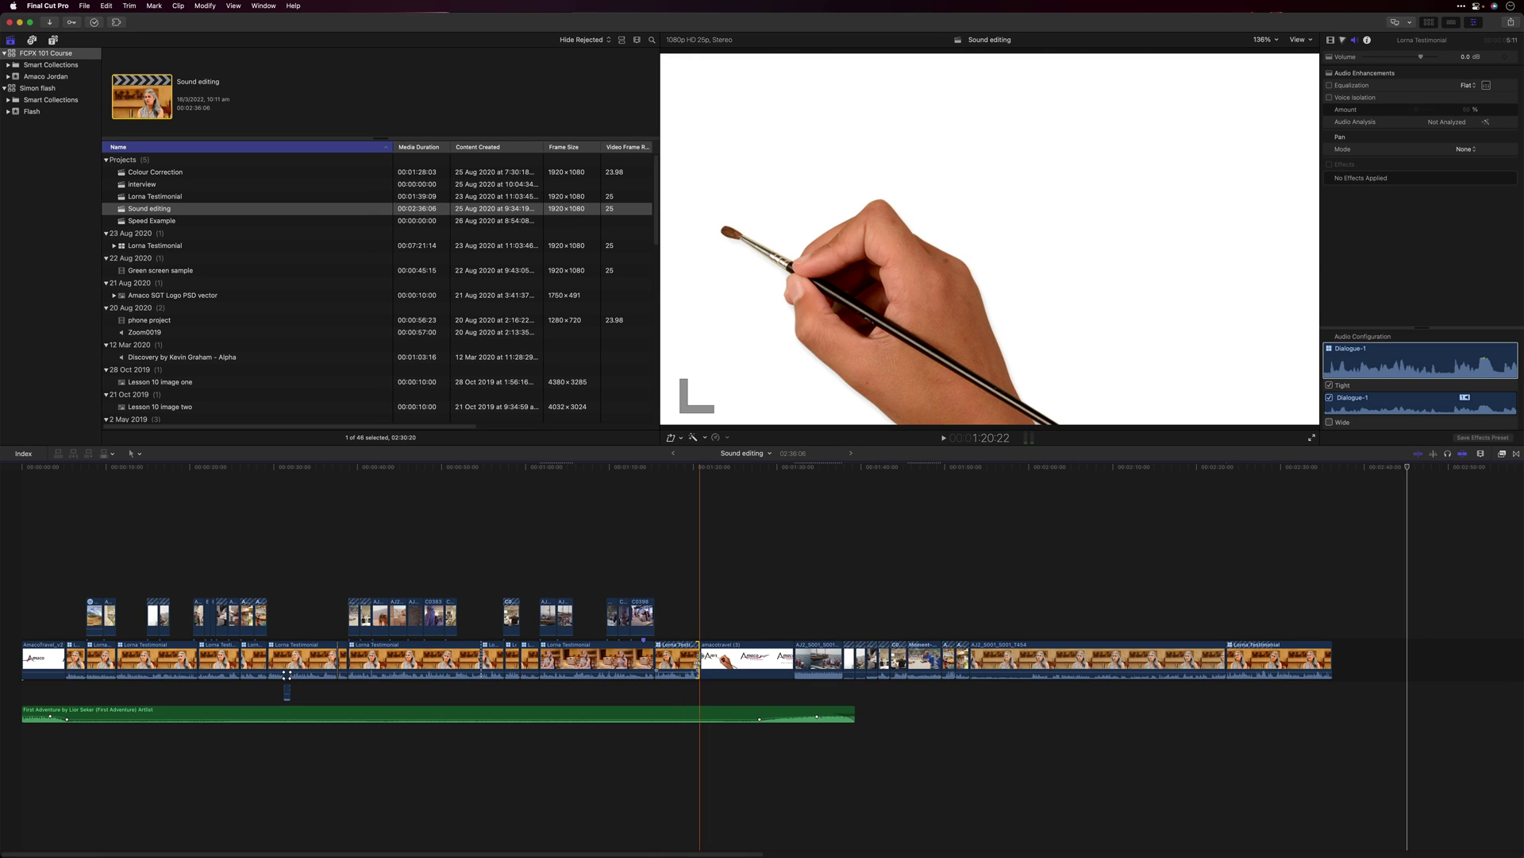
left_click_drag(699, 659, 761, 659)
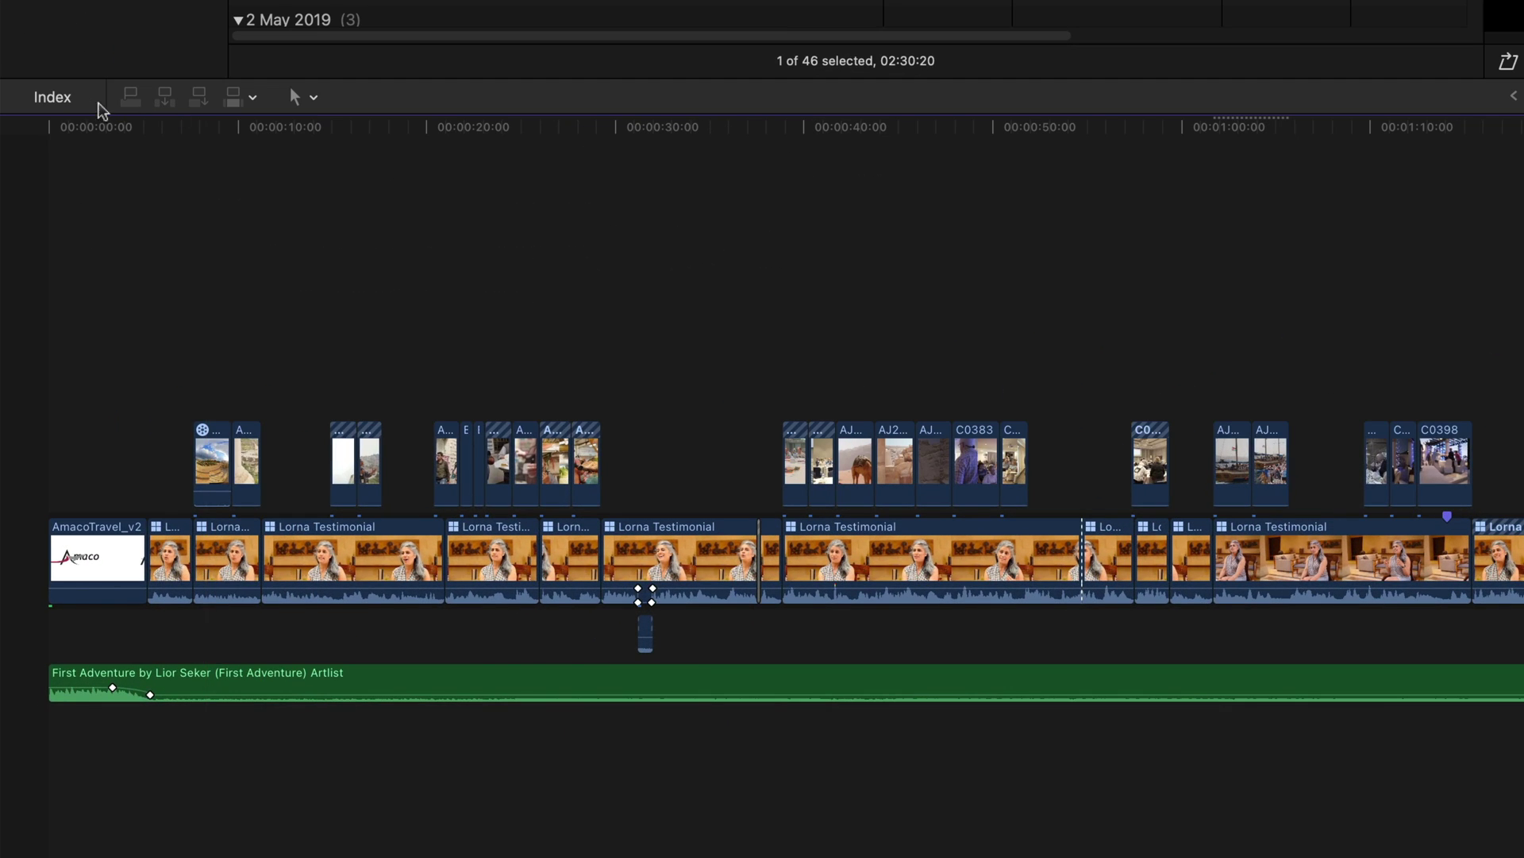
Open the Timeline Index, select clips in its list, and untick Duplicate Ranges in Clip Appearance.
left_click(27, 456)
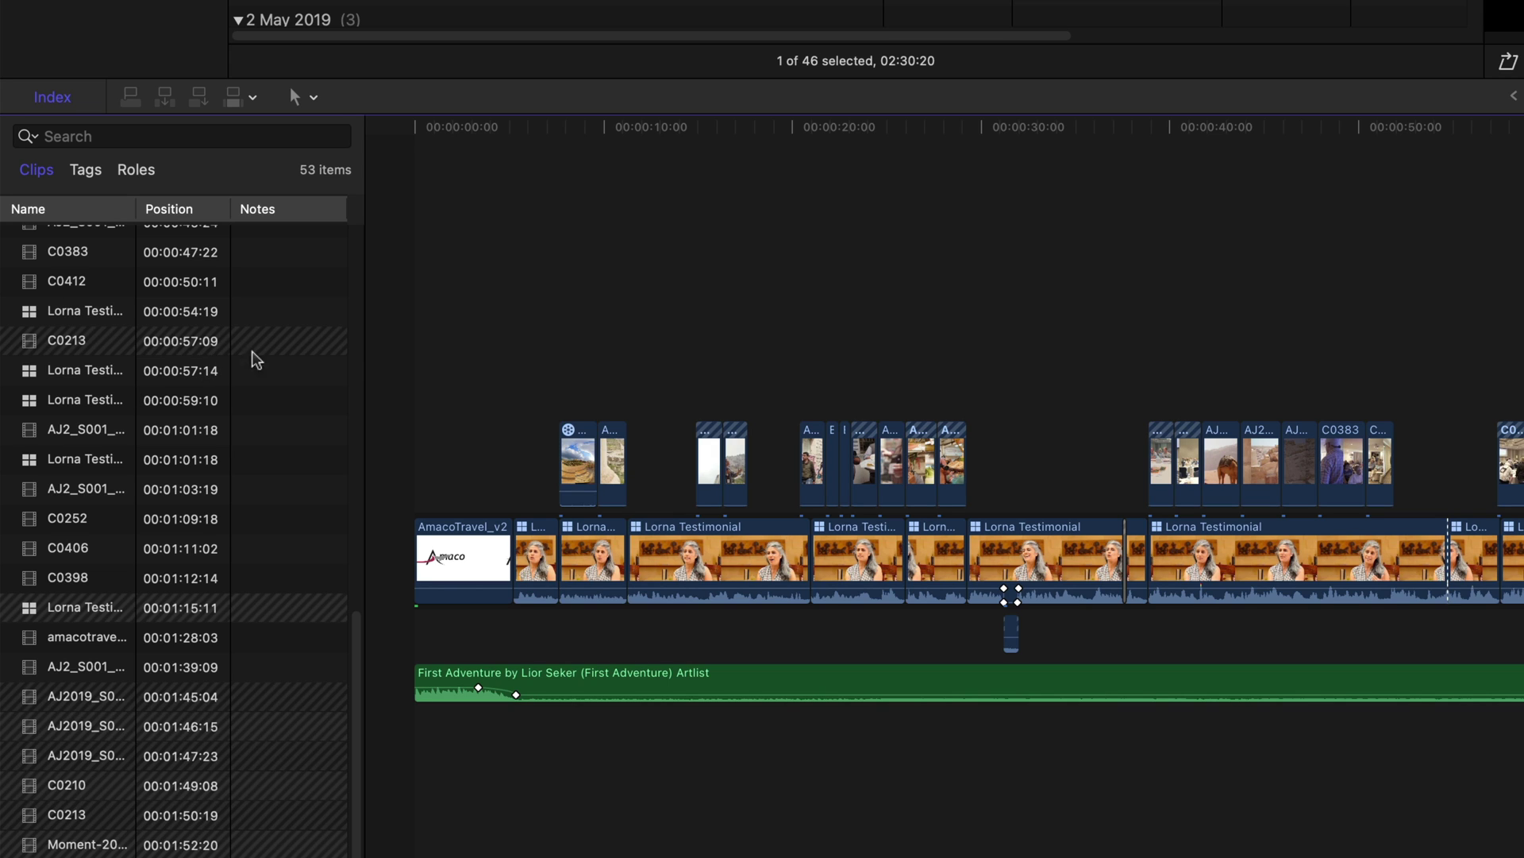
left_click_drag(200, 705, 196, 827)
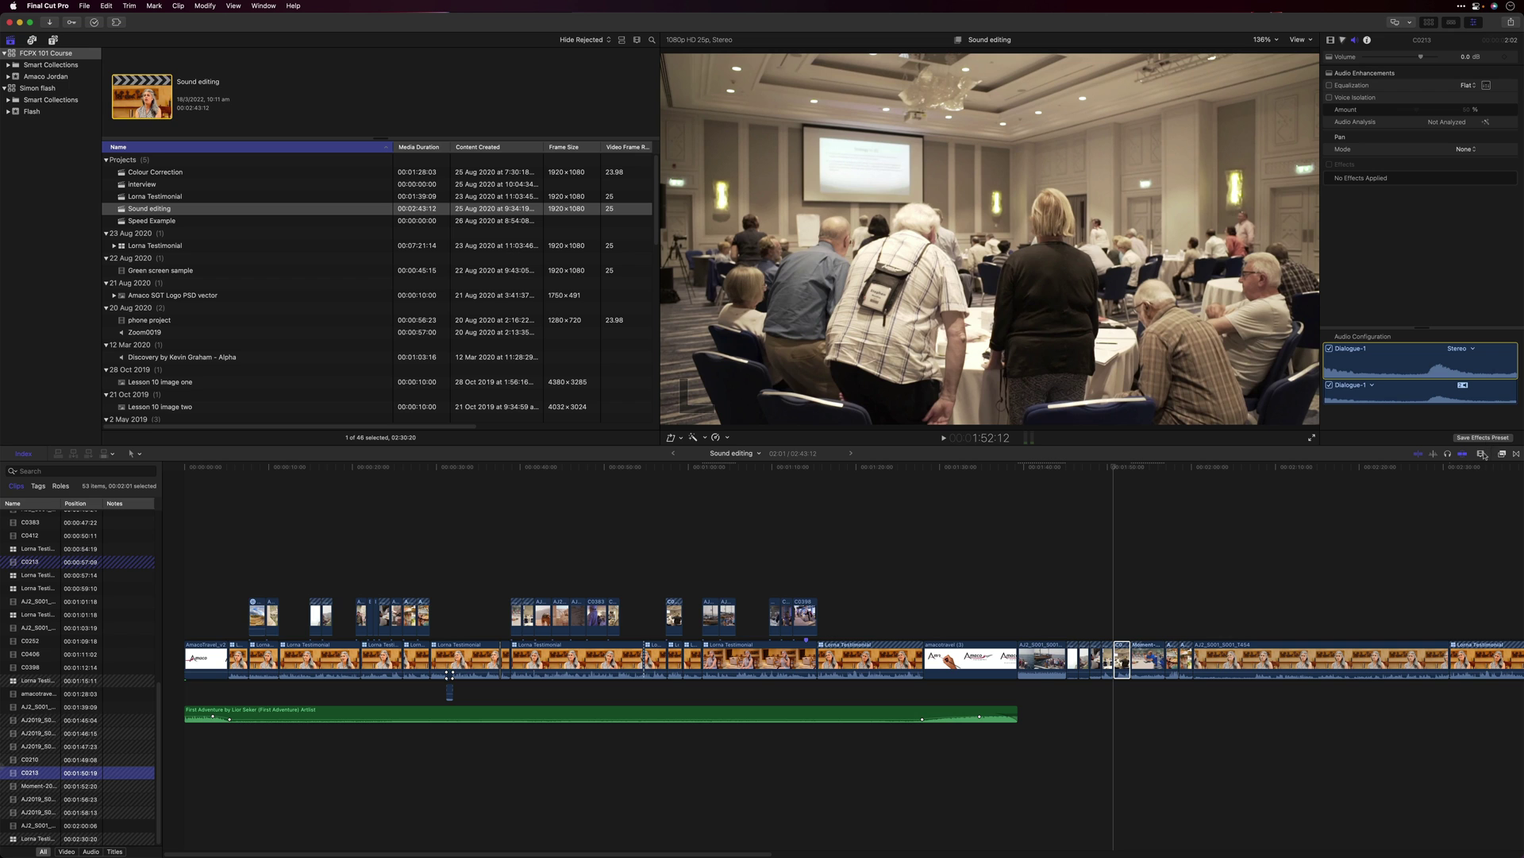
left_click(1482, 454)
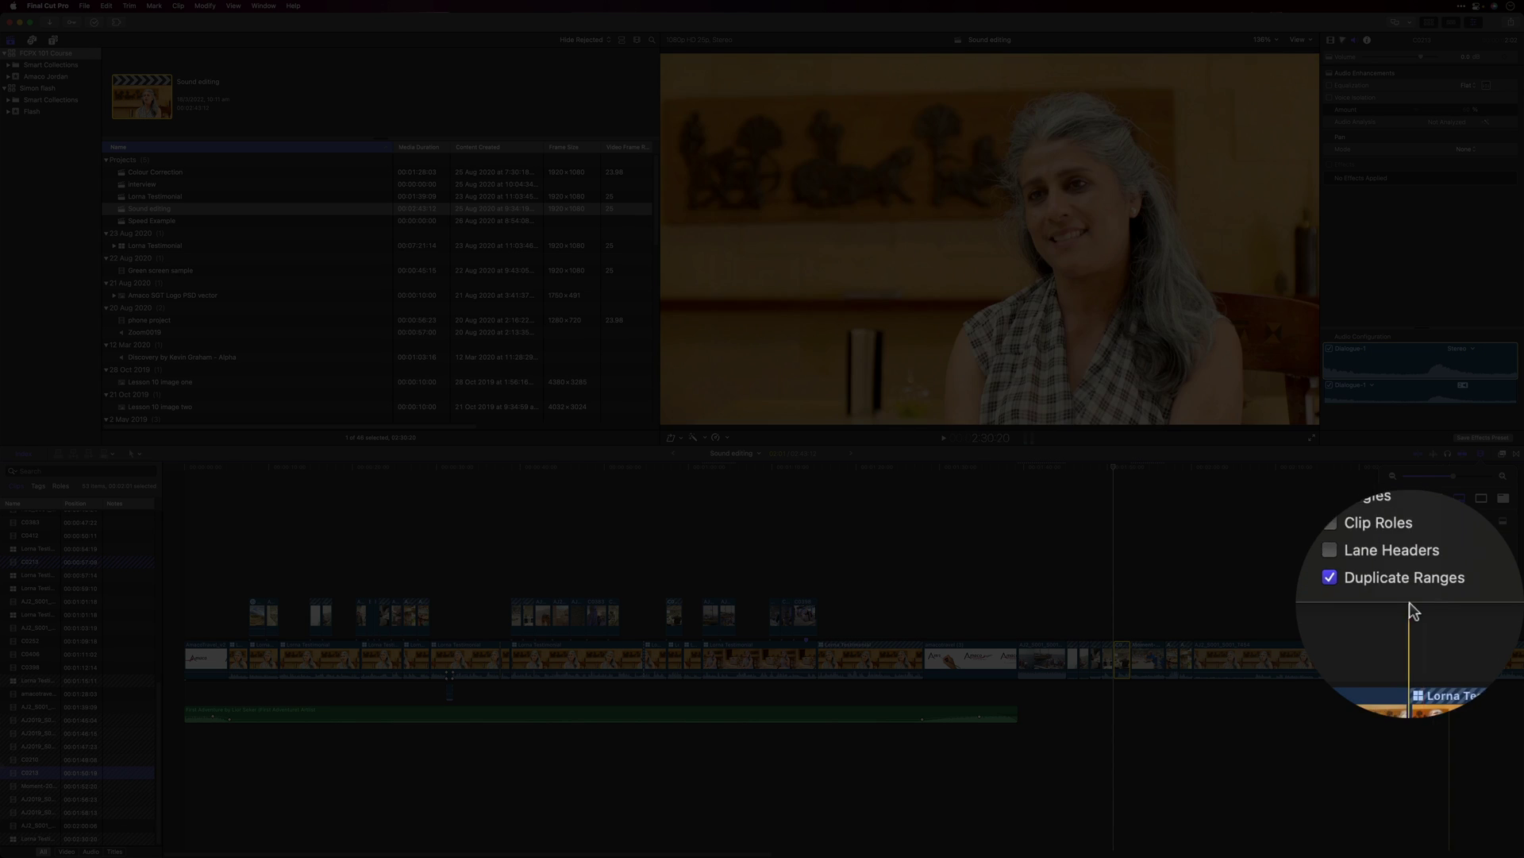
left_click(1414, 592)
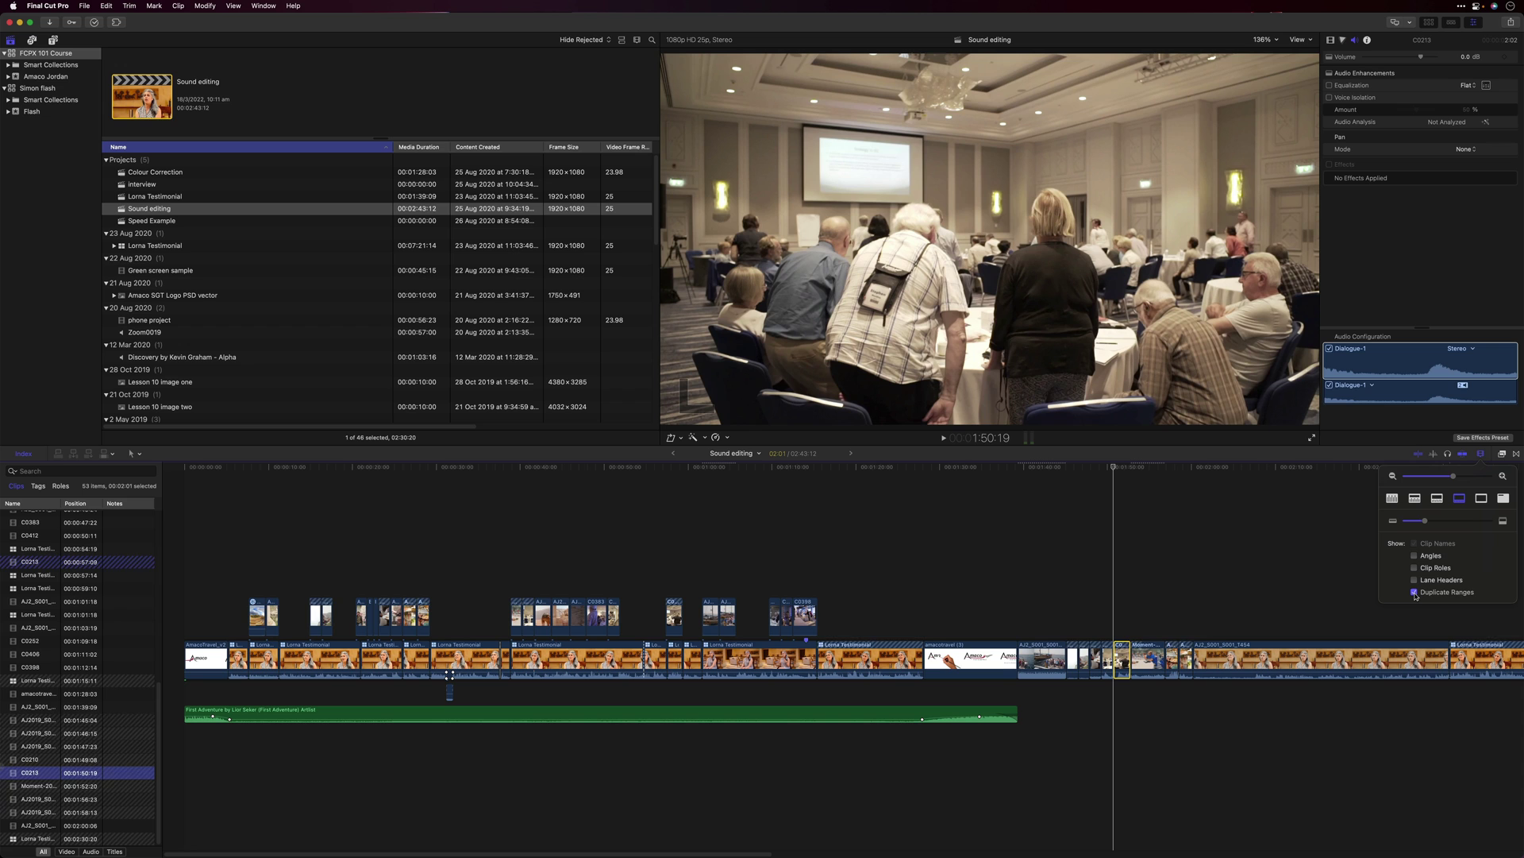
left_click(1414, 592)
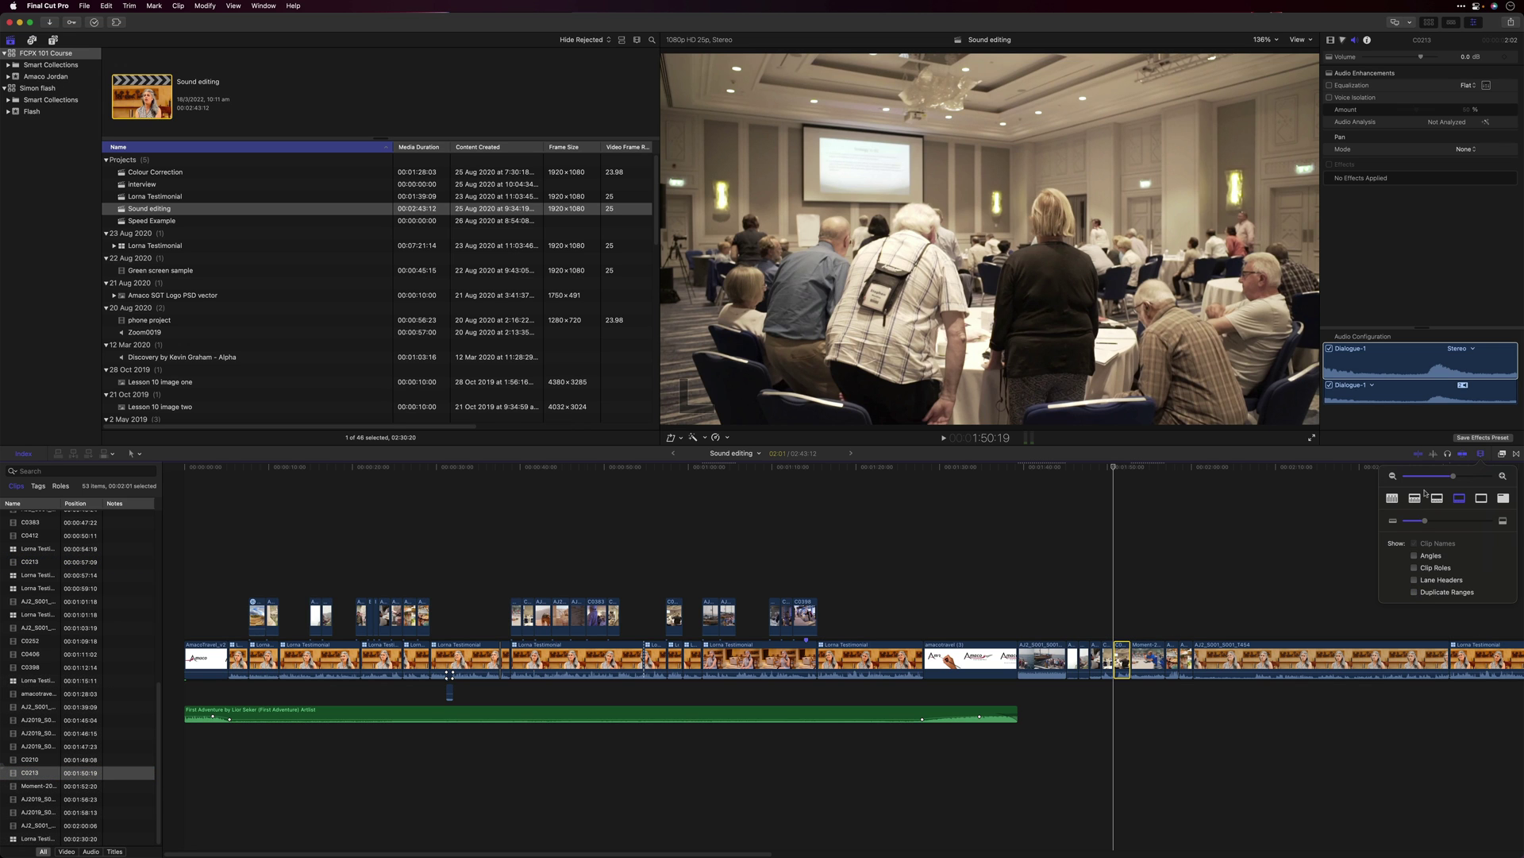
Close Clip Appearance and the Timeline Index, then park the playhead at 2:32:13 in the final Lorna Testimonial clip.
left_click(1489, 460)
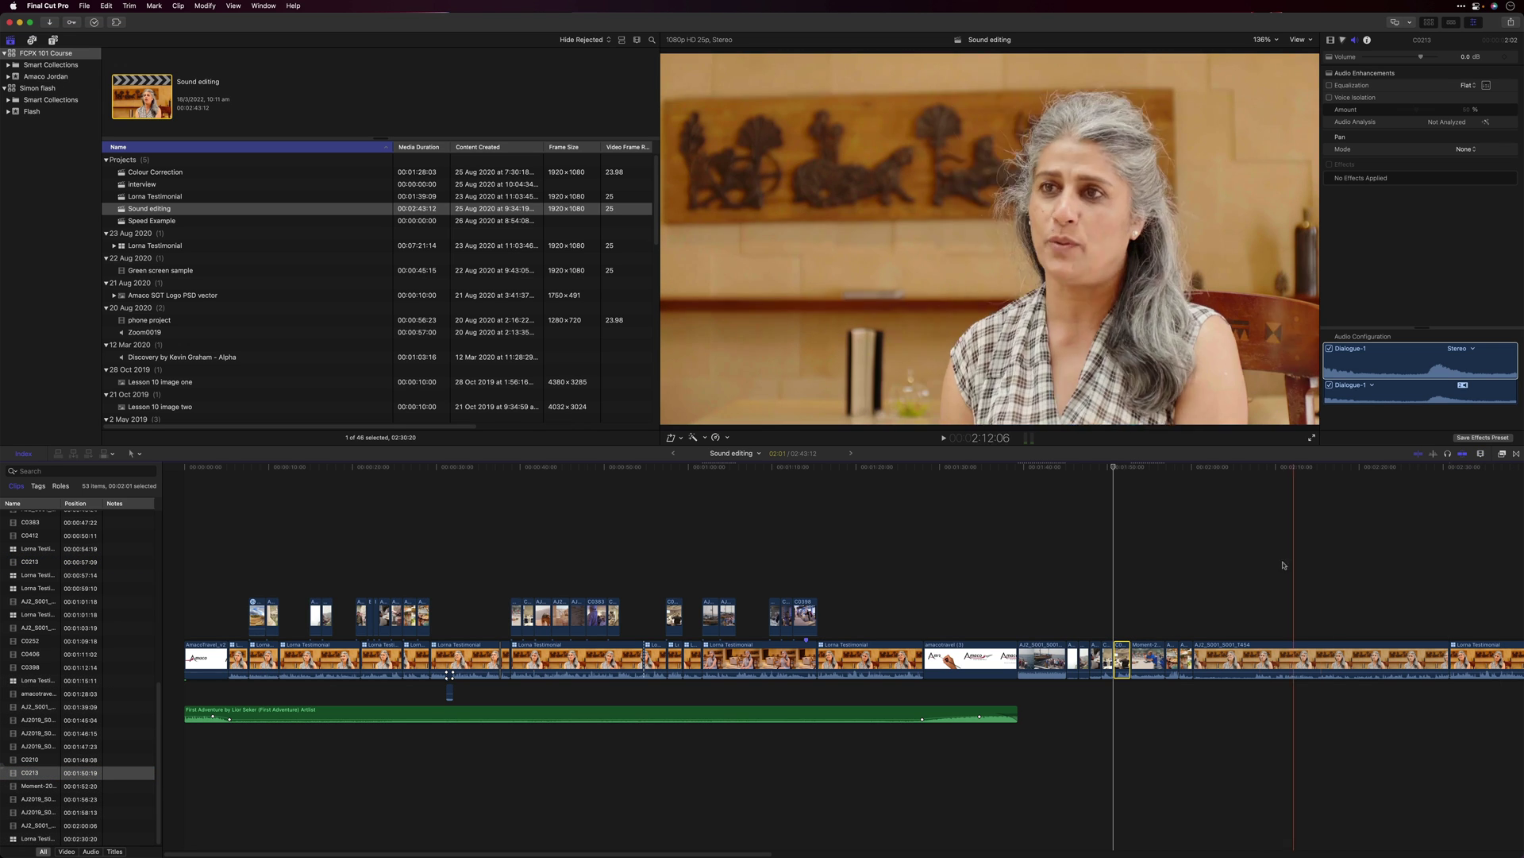
scroll(1252, 576, "right", 5)
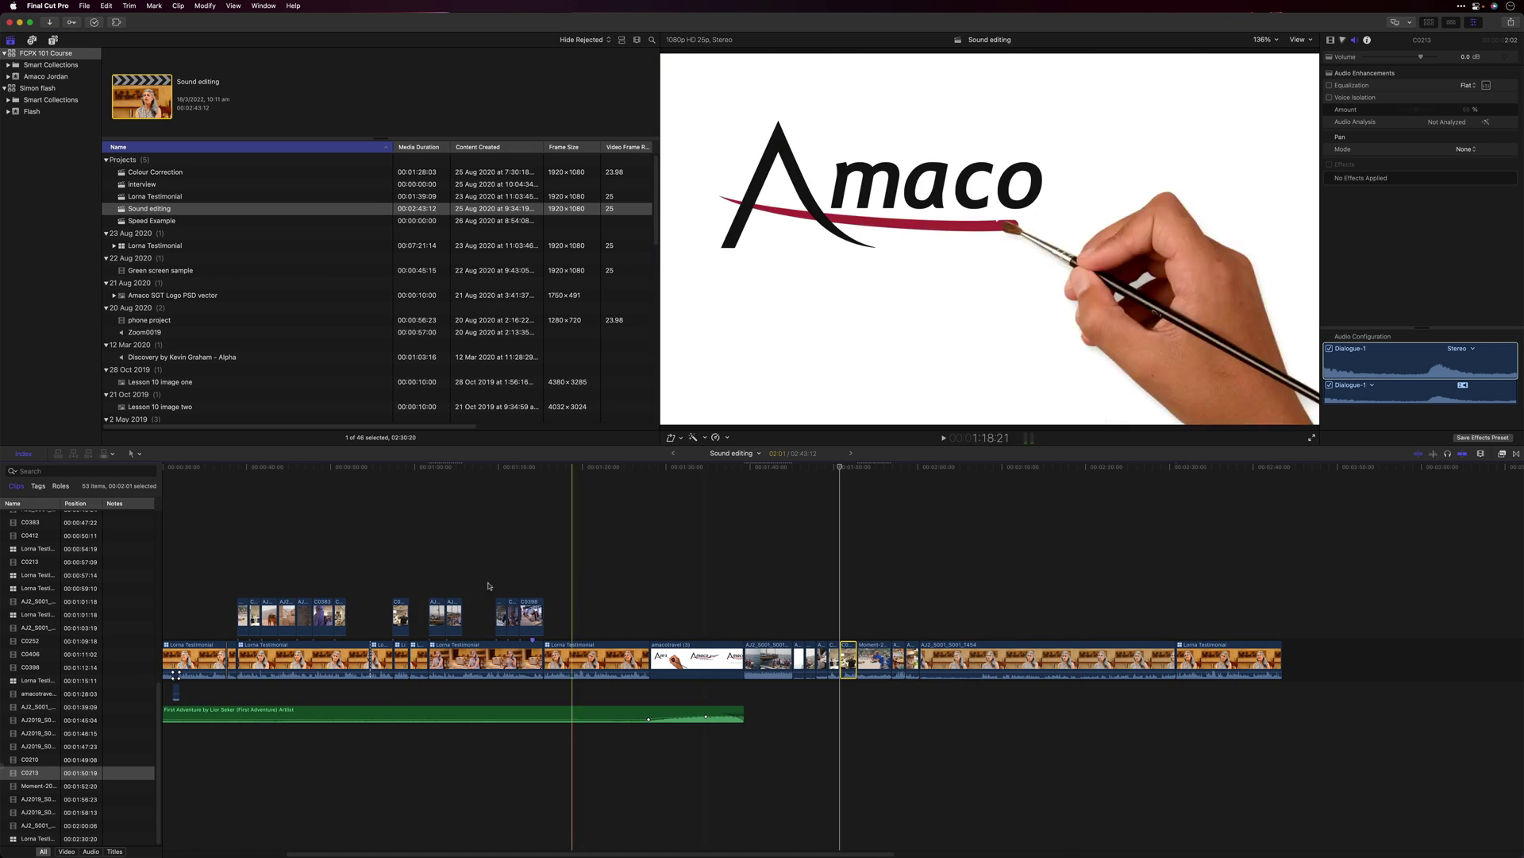
left_click(24, 454)
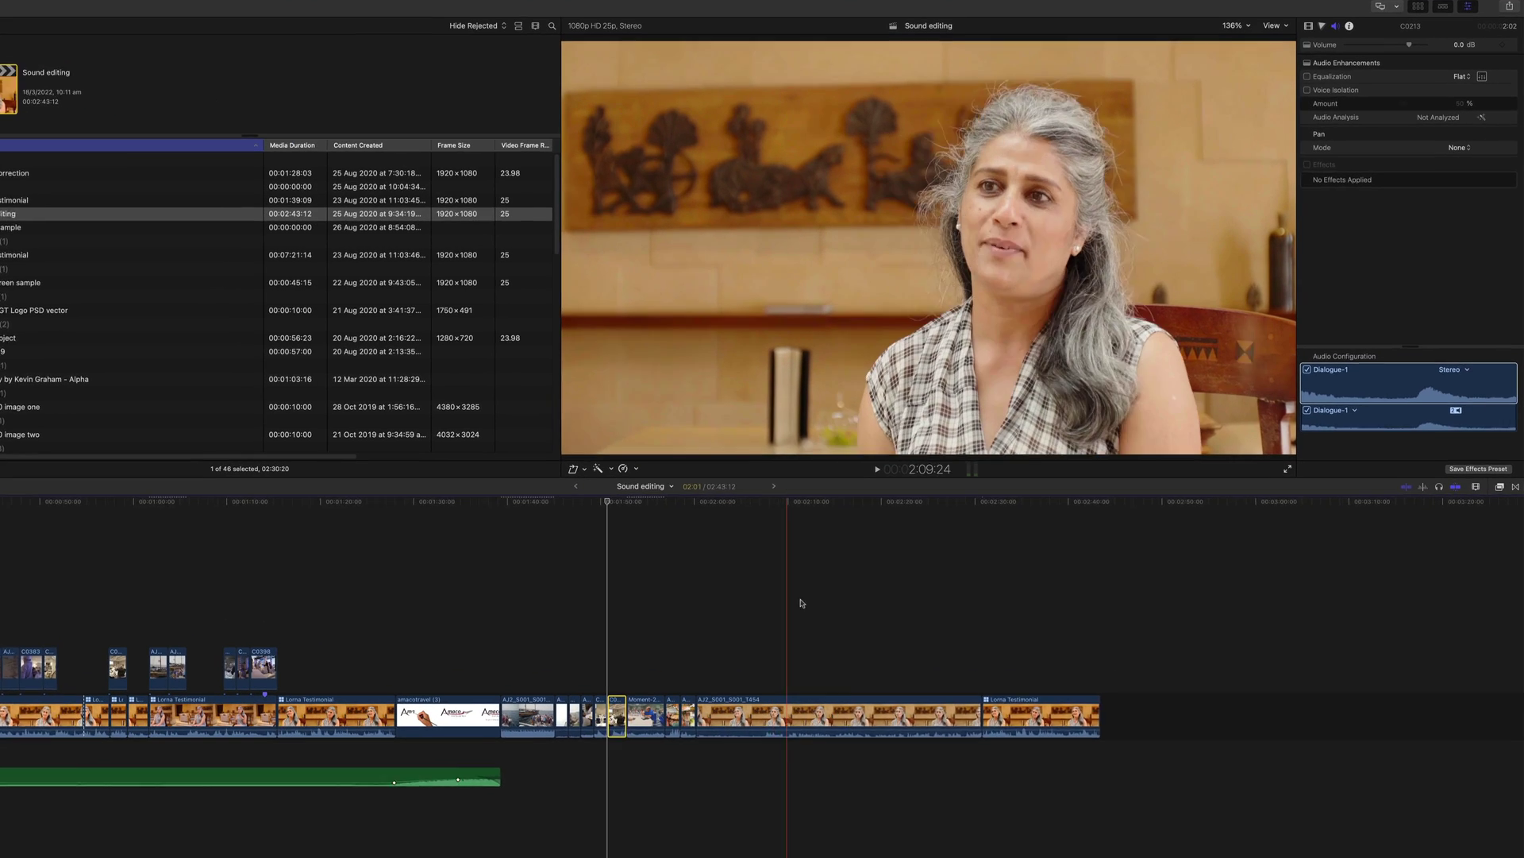
left_click(1055, 593)
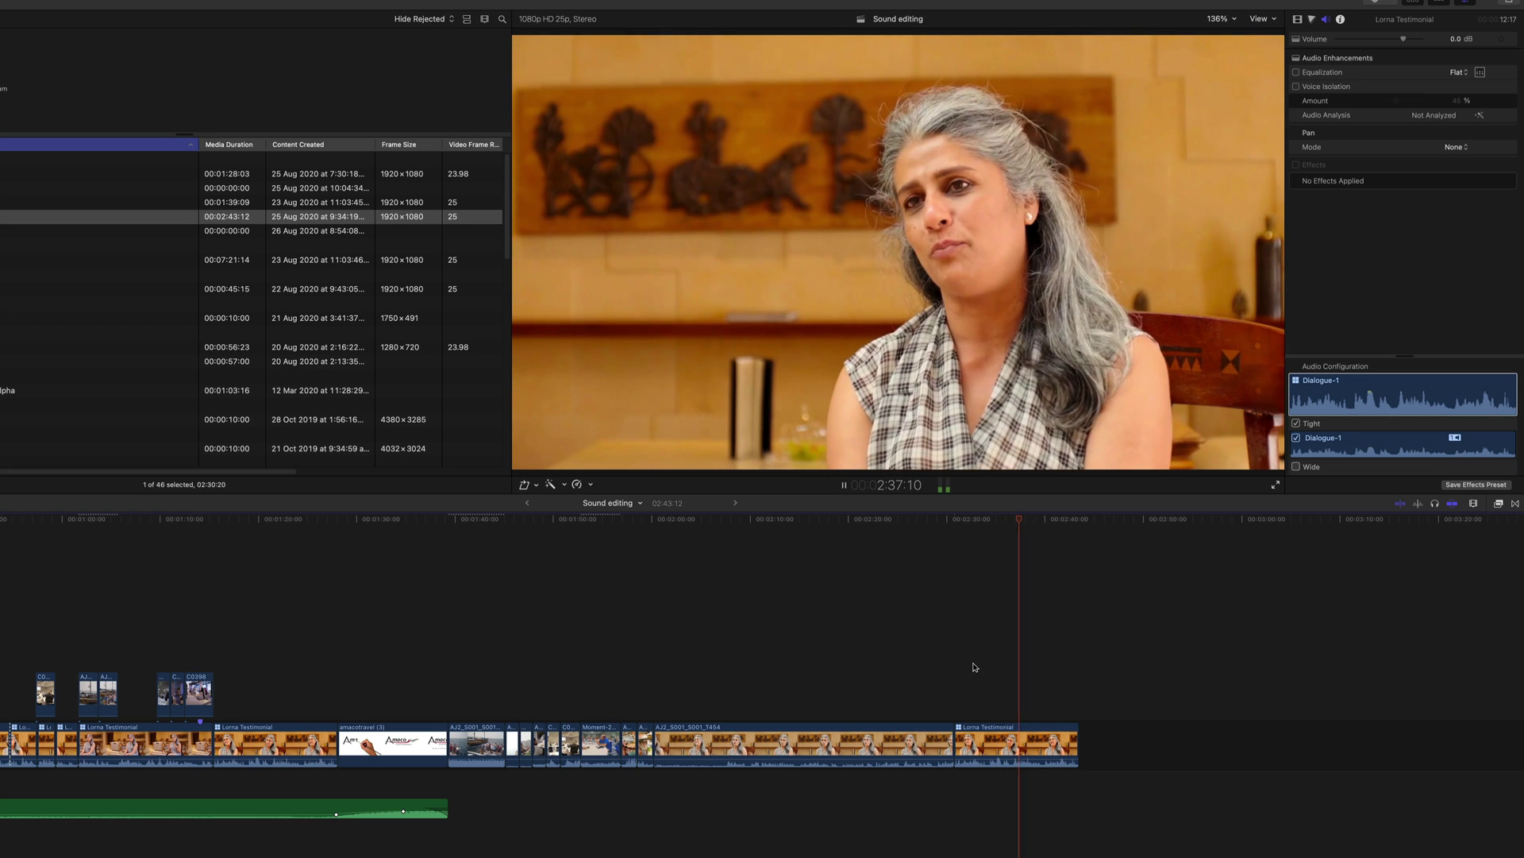
key("space")
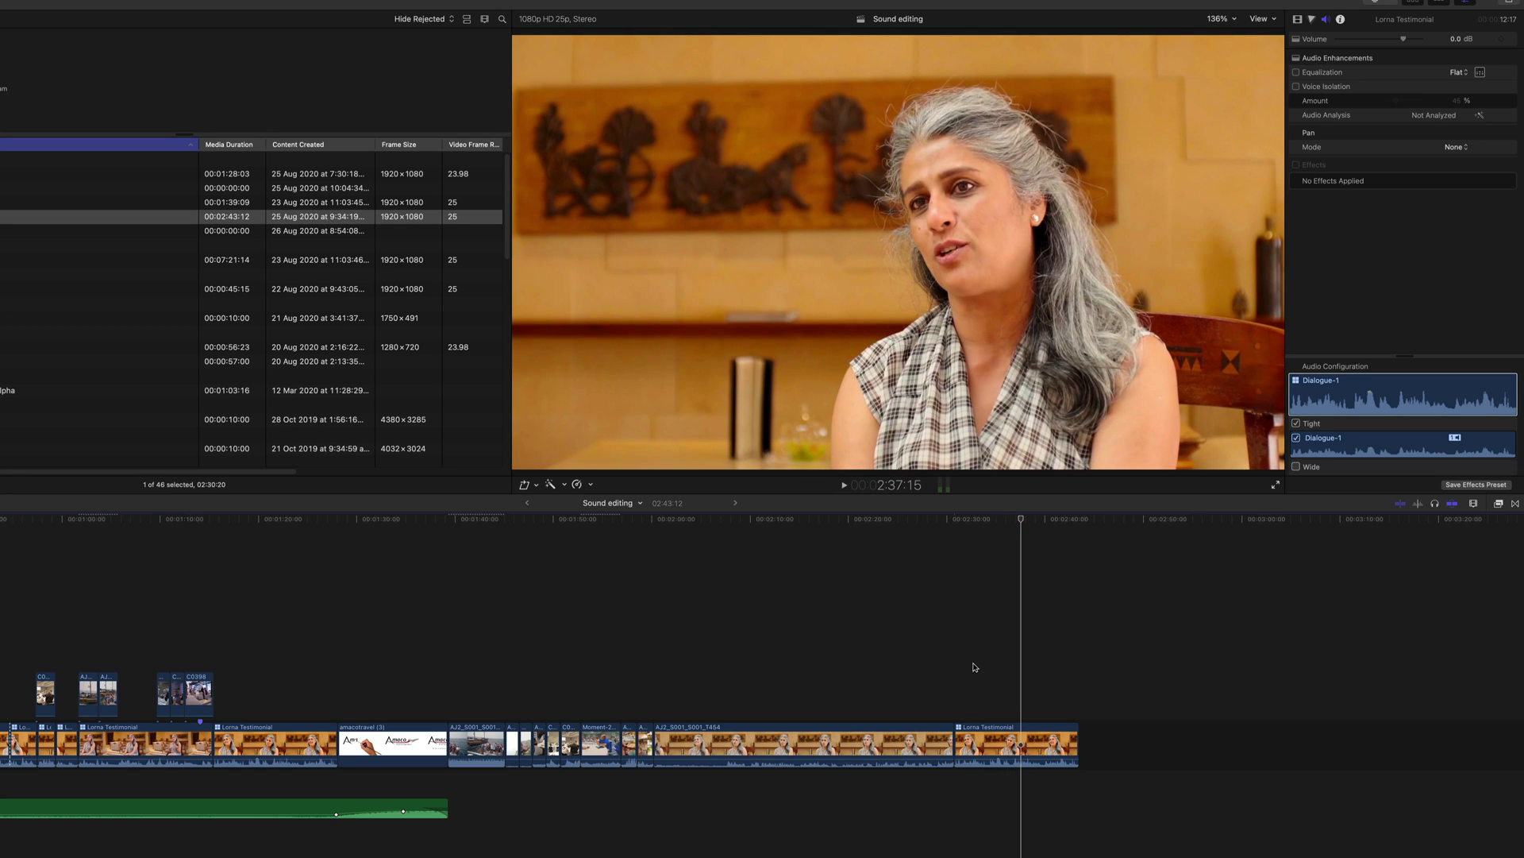
left_click(970, 674)
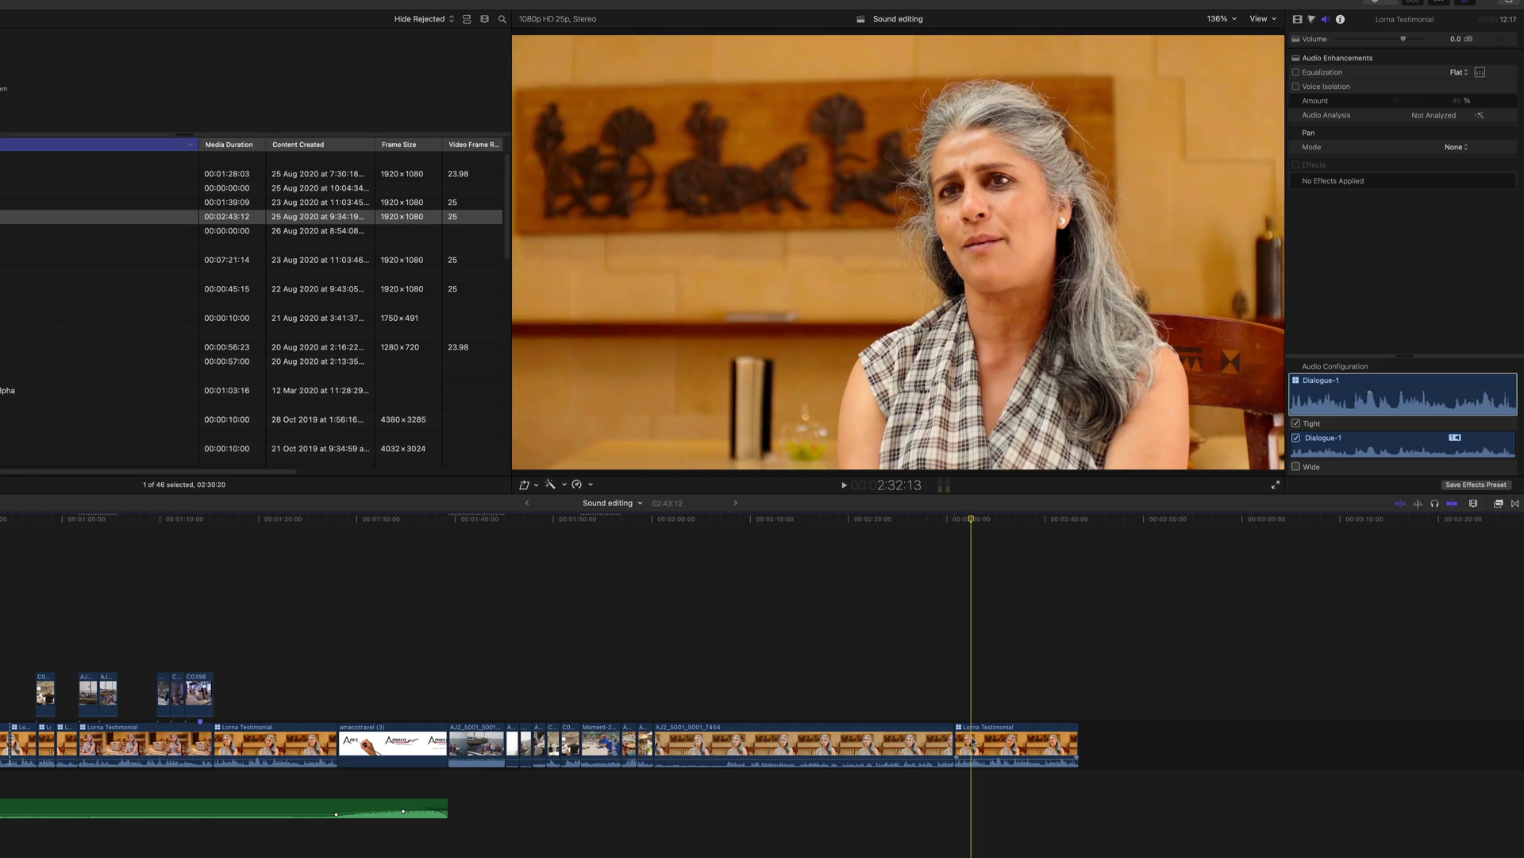
Select the final Lorna Testimonial clip and audition it with Voice Isolation on at 45%.
left_click(972, 743)
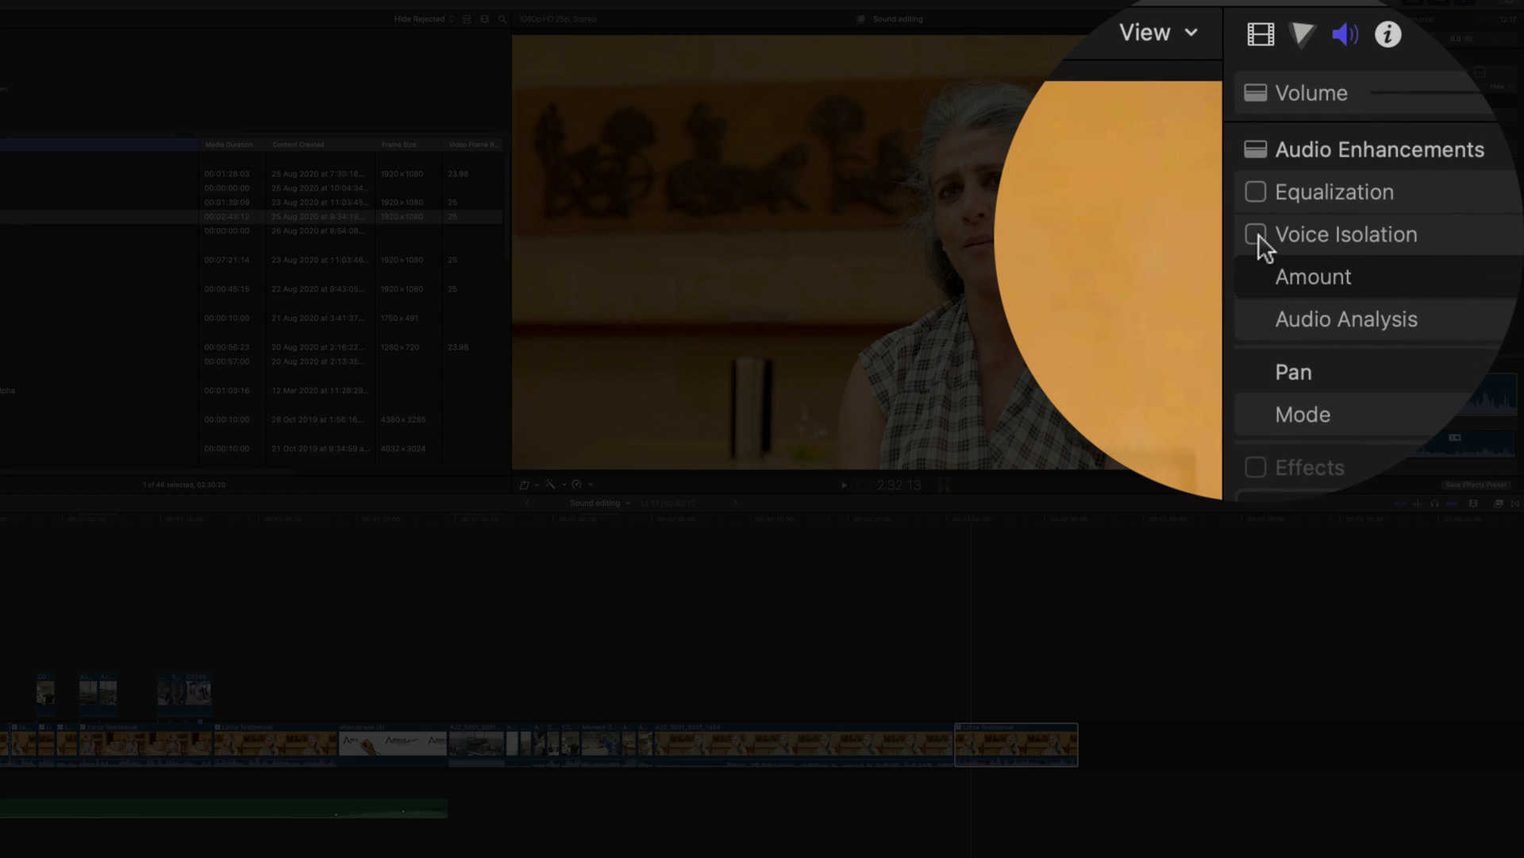
left_click(1258, 236)
key("space")
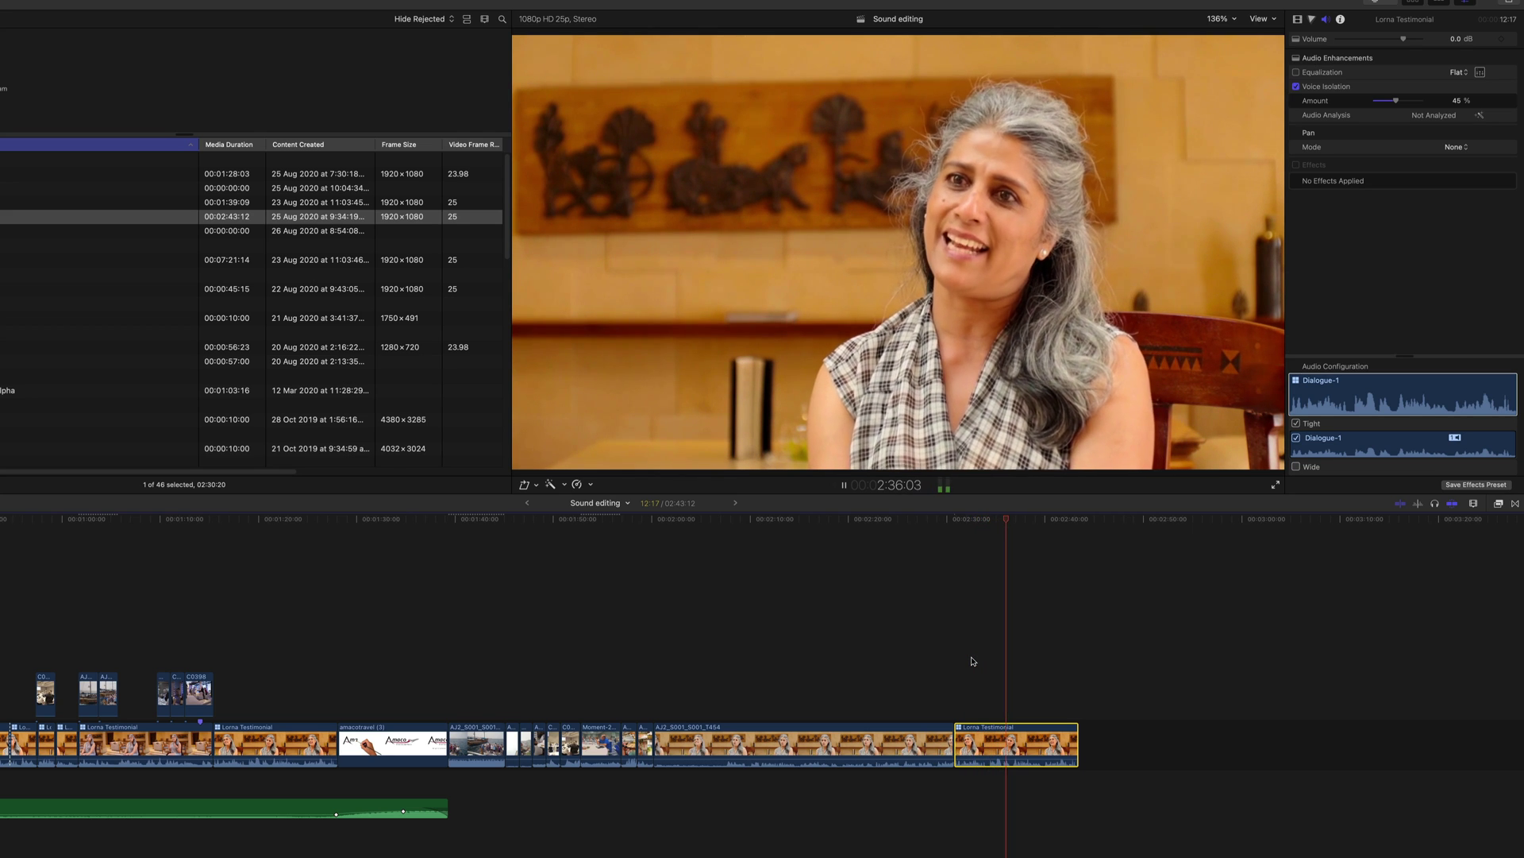
key("space")
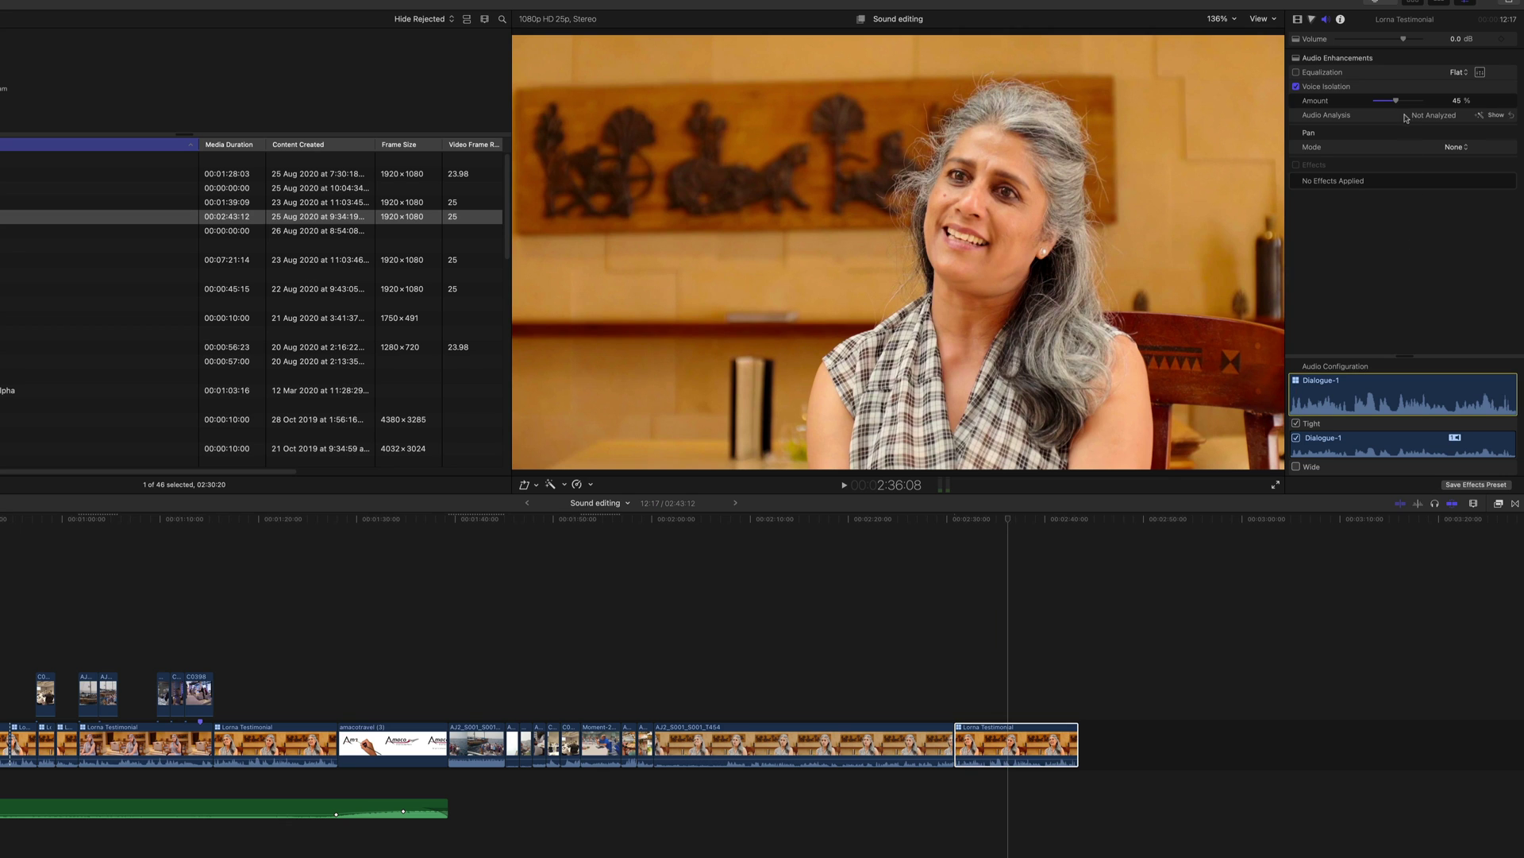
Raise the Voice Isolation Amount to 100% and listen, then switch it off to compare.
left_click_drag(1398, 102, 1423, 102)
key("space")
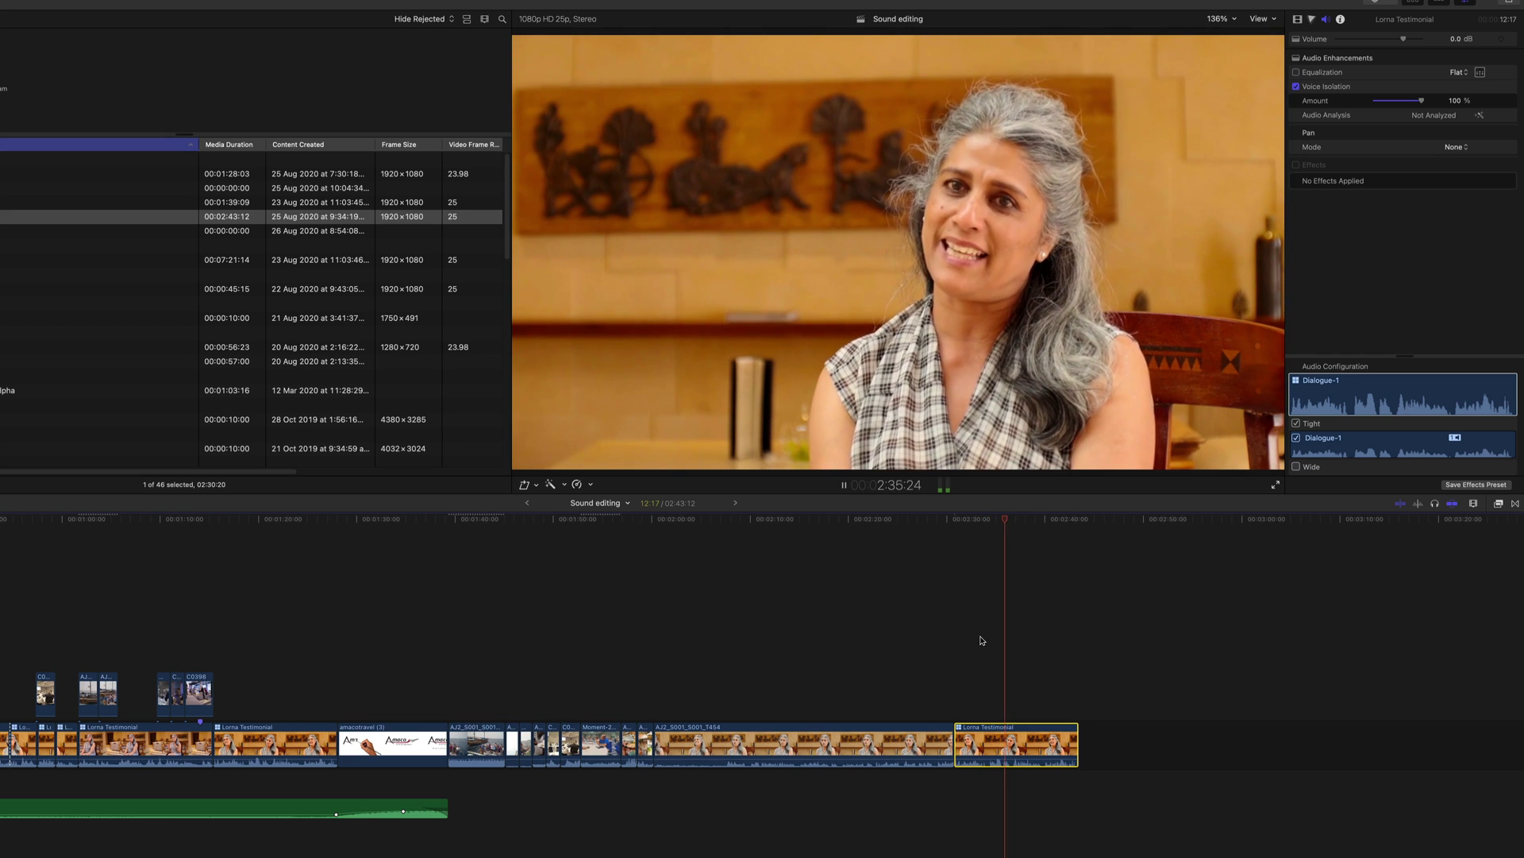
key("space")
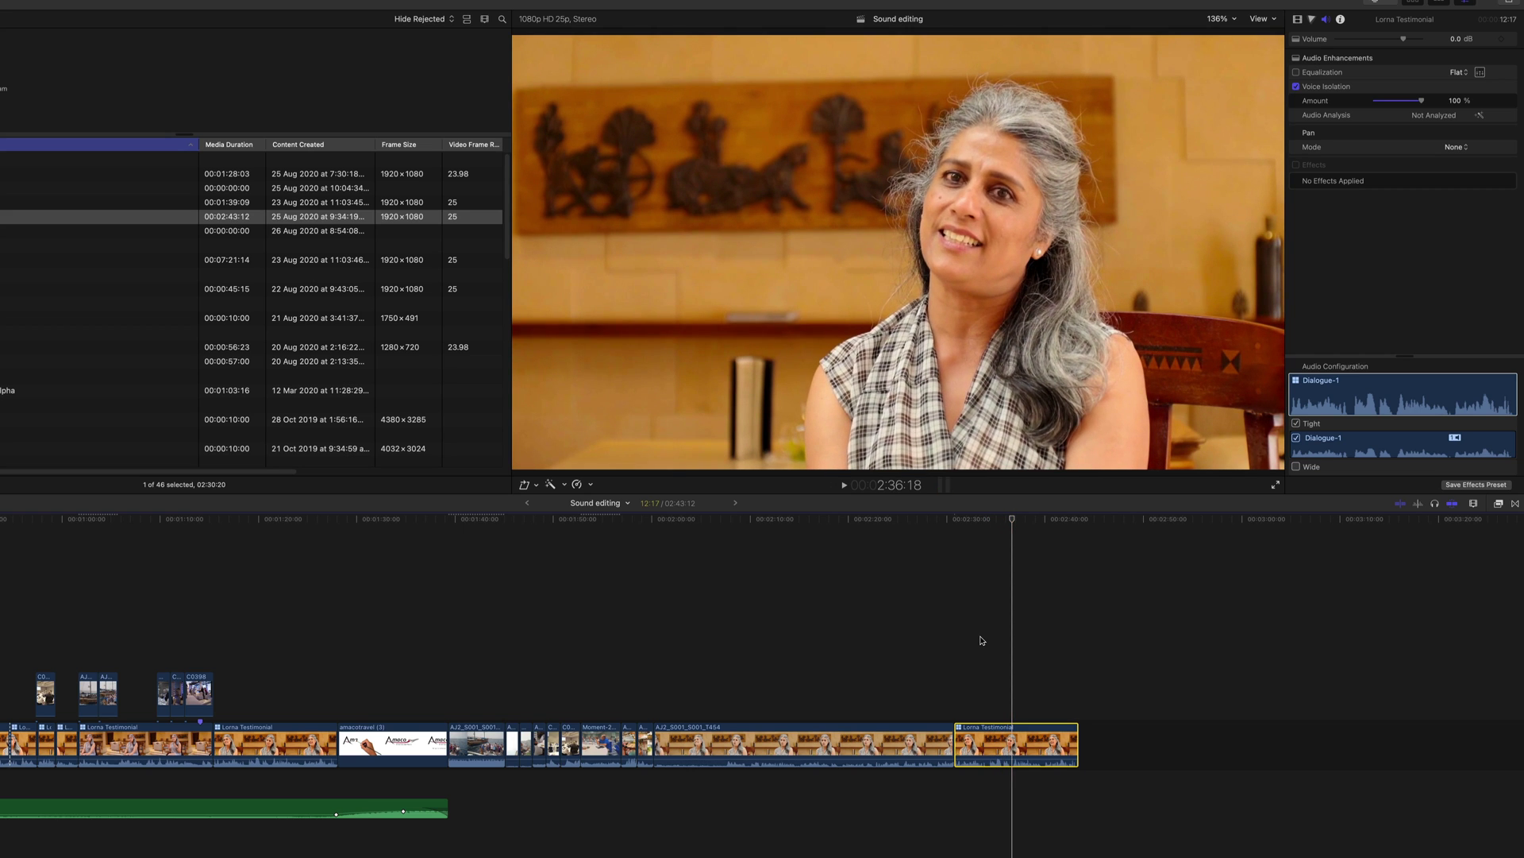
left_click(1296, 86)
key("space")
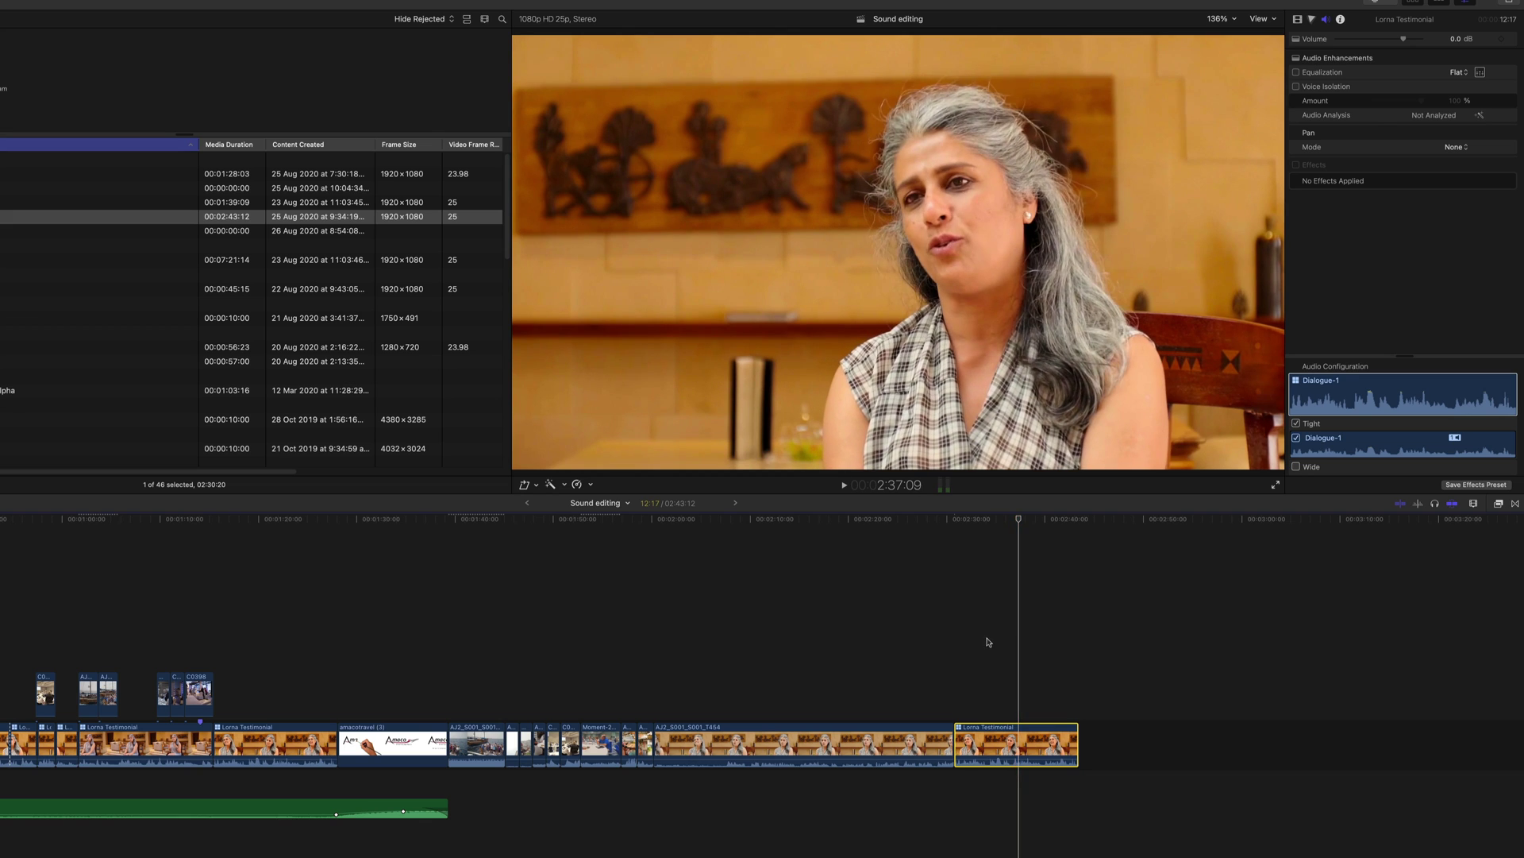
Move the playhead to 2:34:02, re-enable Voice Isolation at 100%, and listen to the dialogue.
left_click(988, 641)
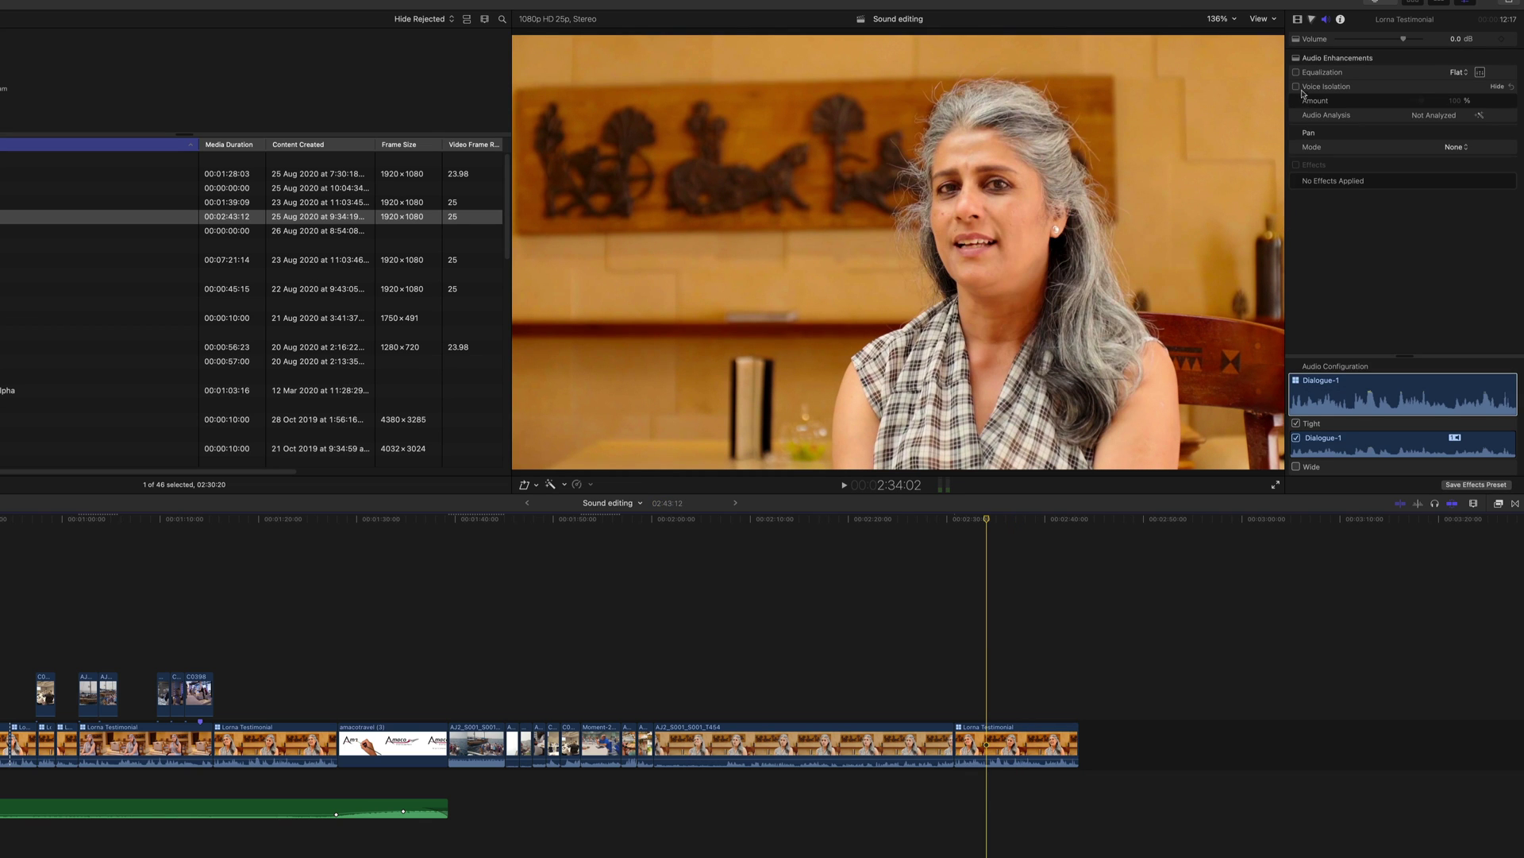
left_click(1297, 87)
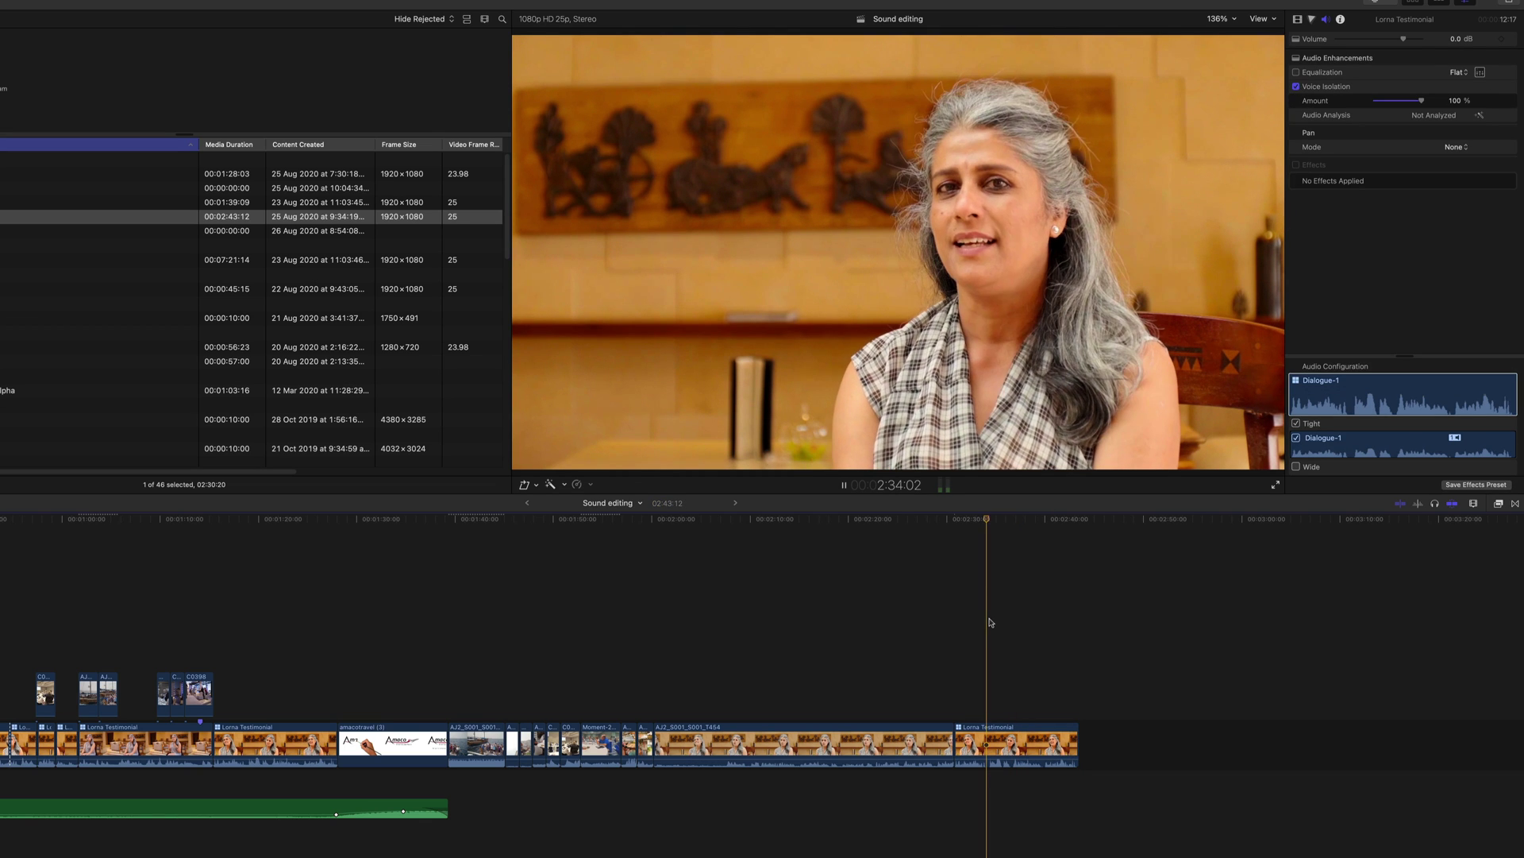
key("space")
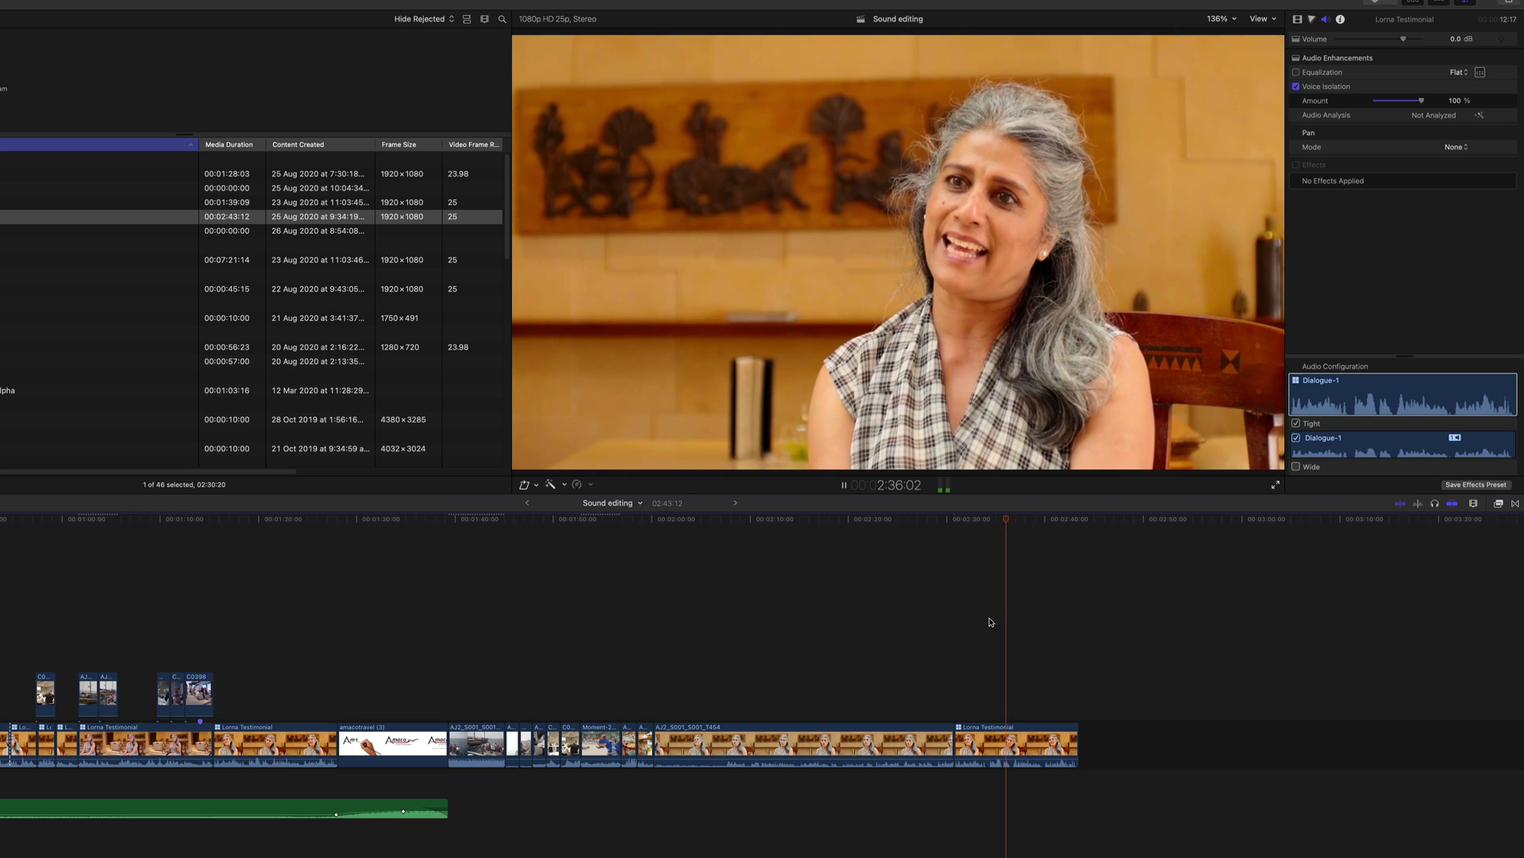
key("space")
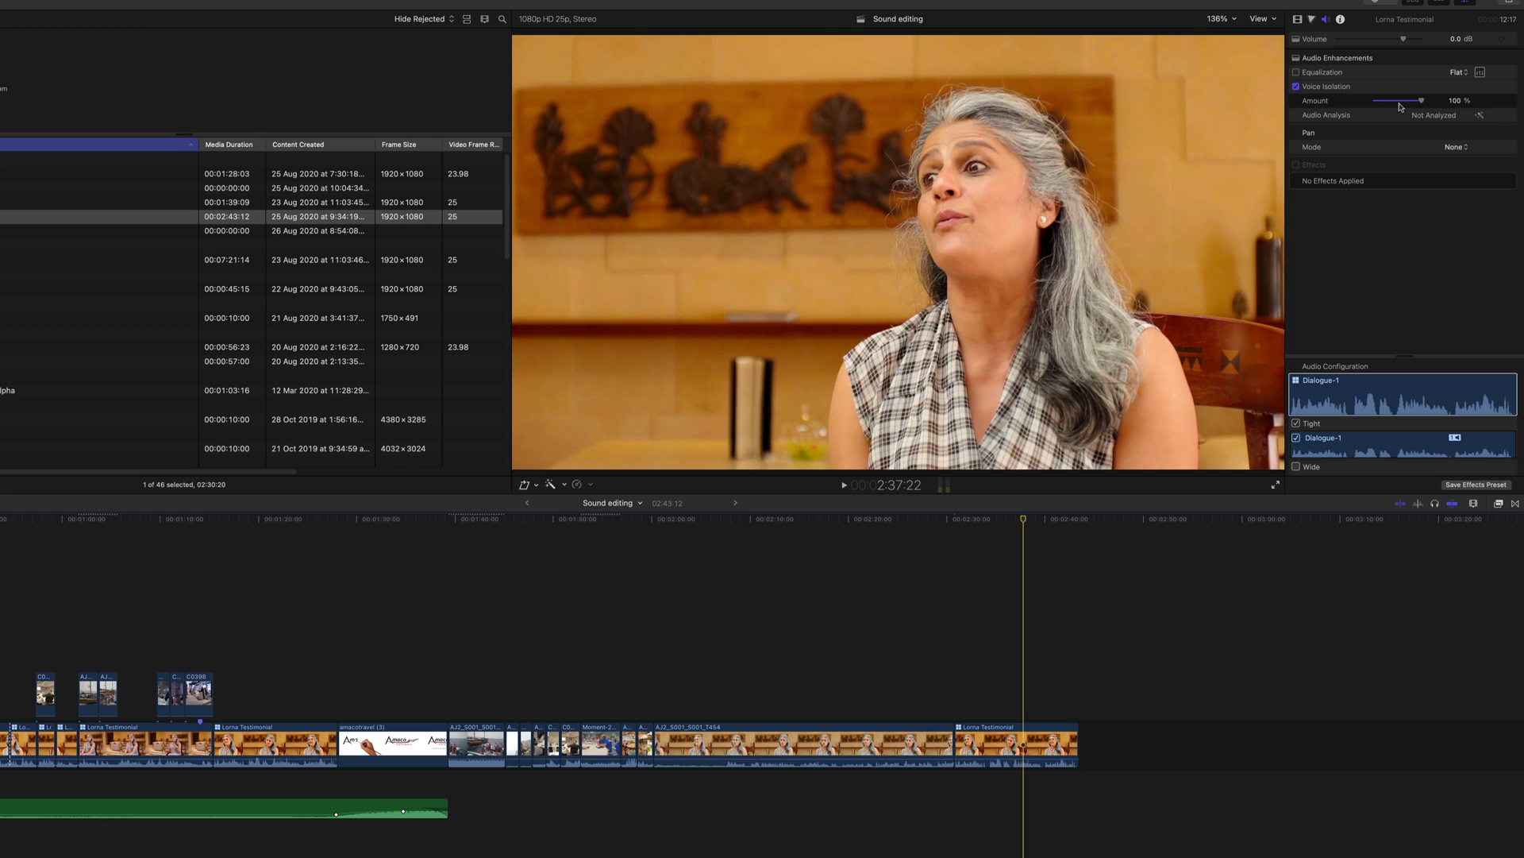
scroll(1368, 411, "down", 1)
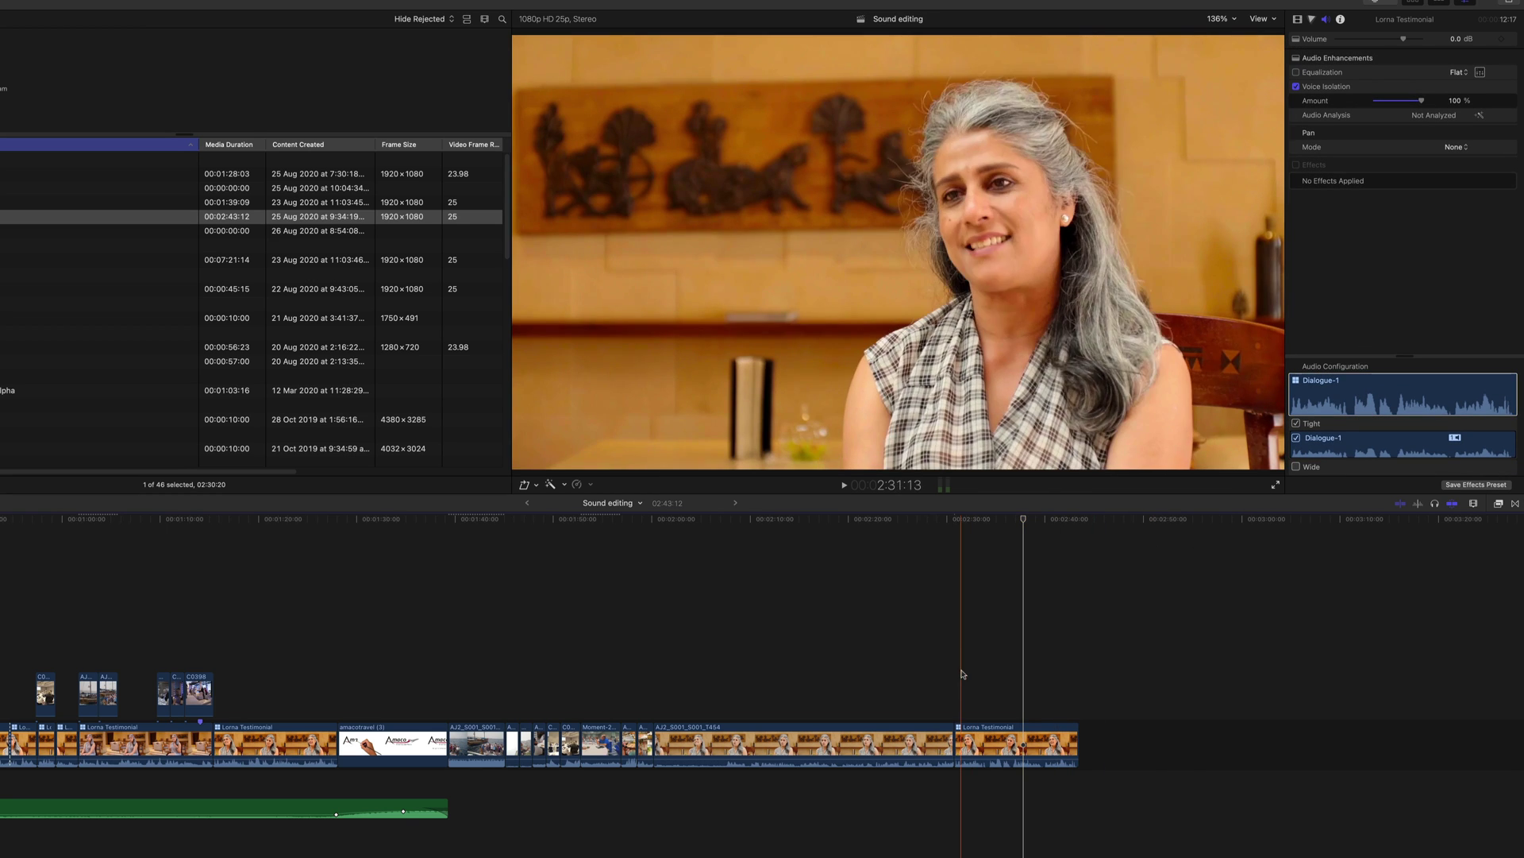
Select and play the AJ2_S001_S001_T454 clip, then switch it from the third to the second Dialogue-1 channel.
left_click(756, 688)
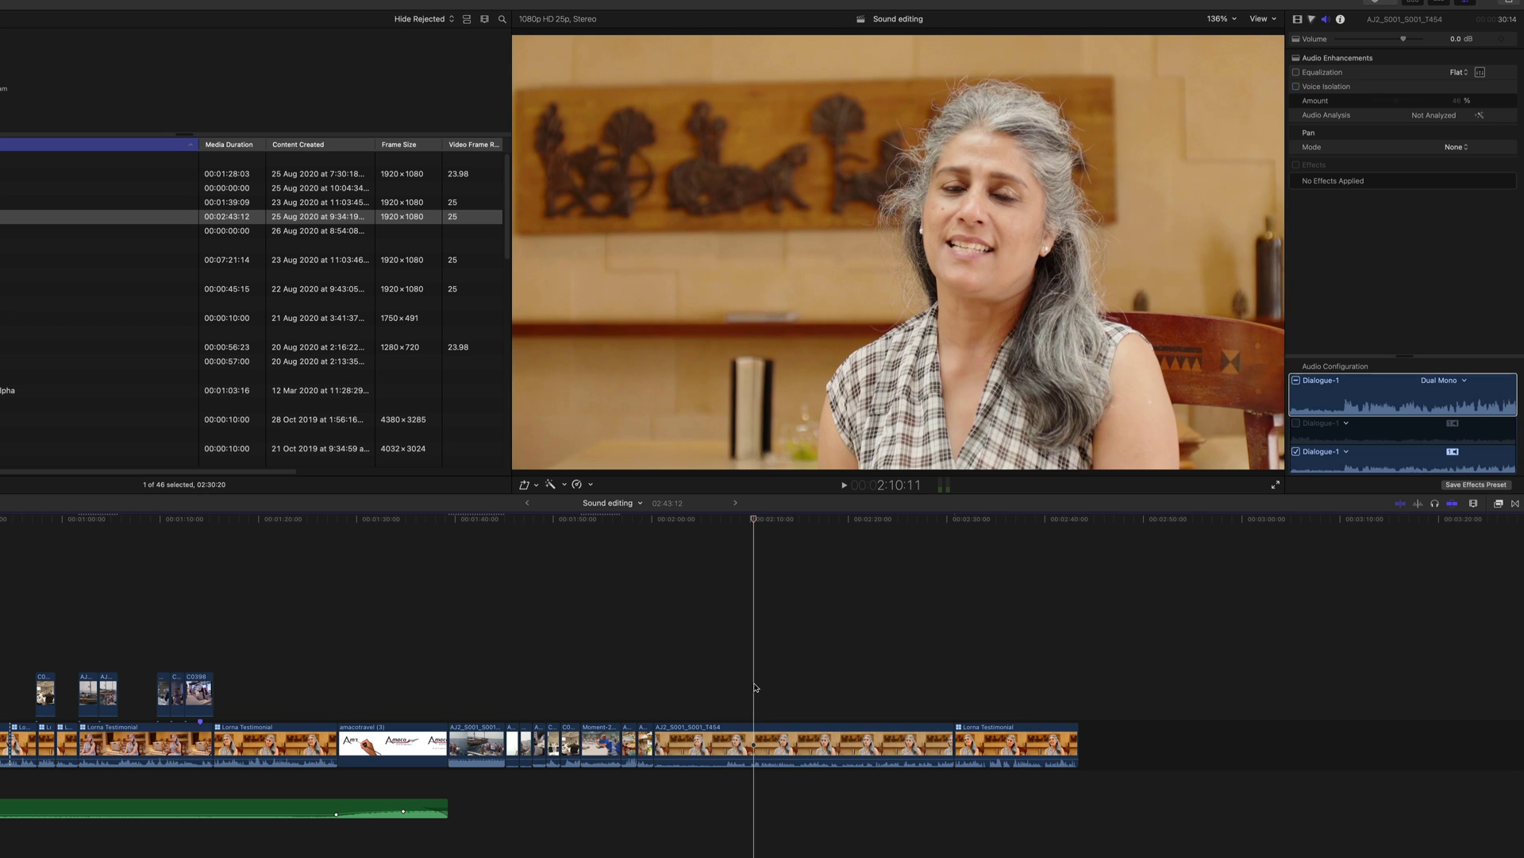
key("space")
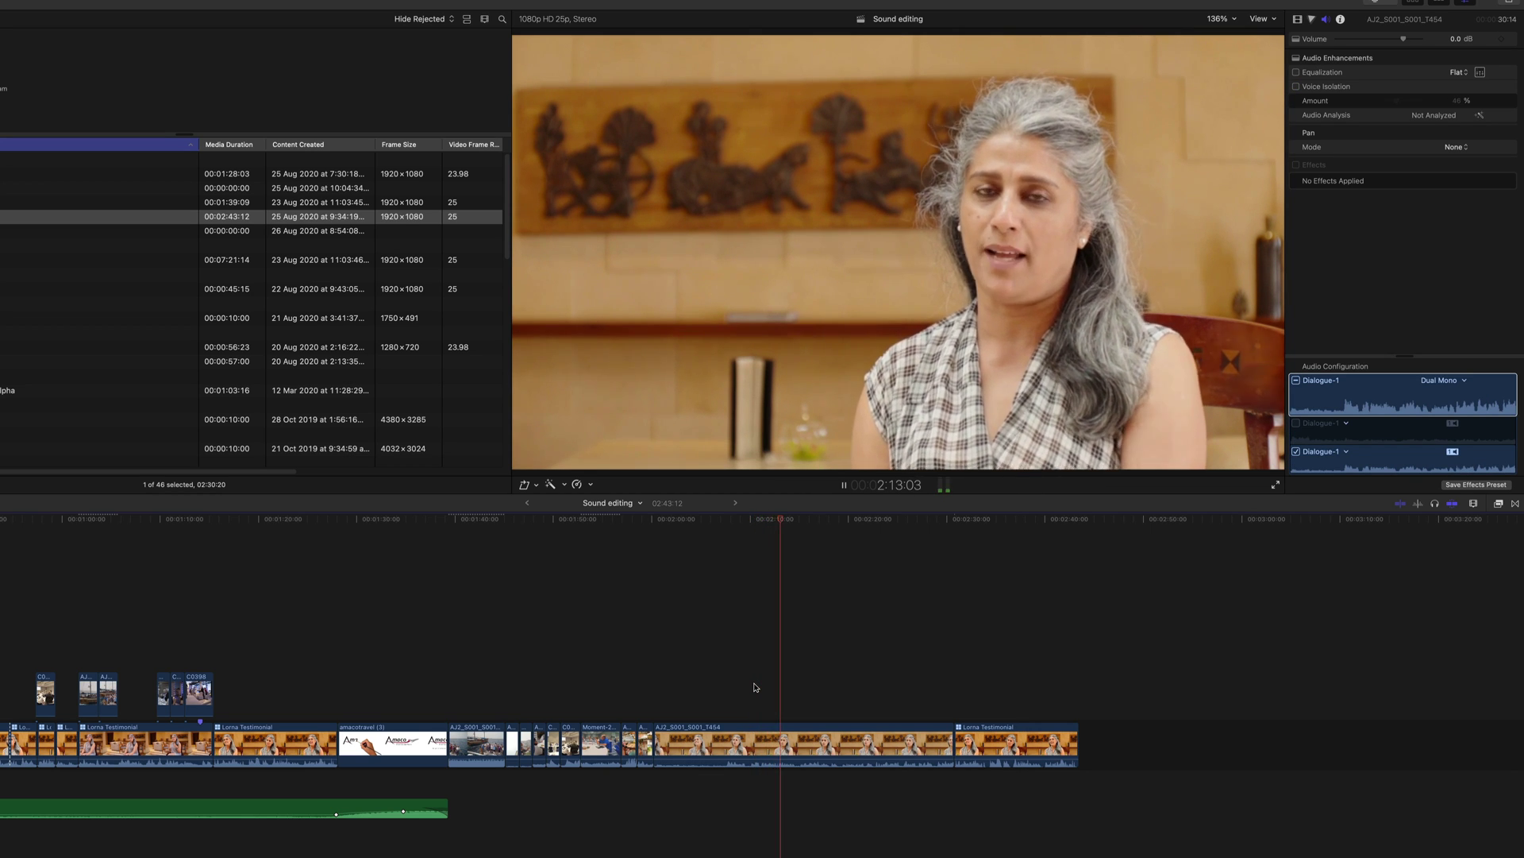
key("space")
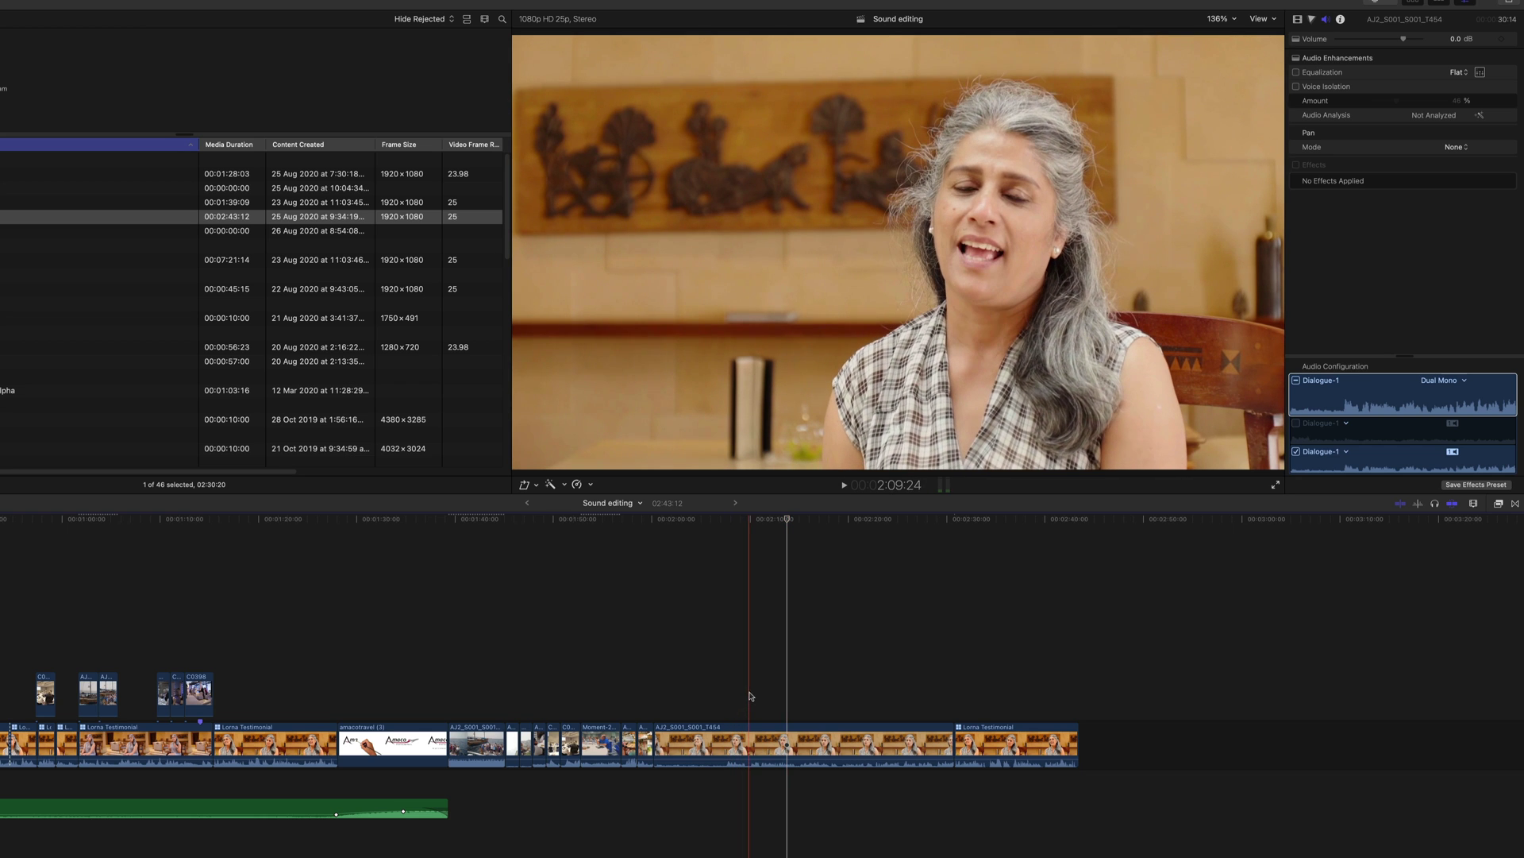
left_click(749, 695)
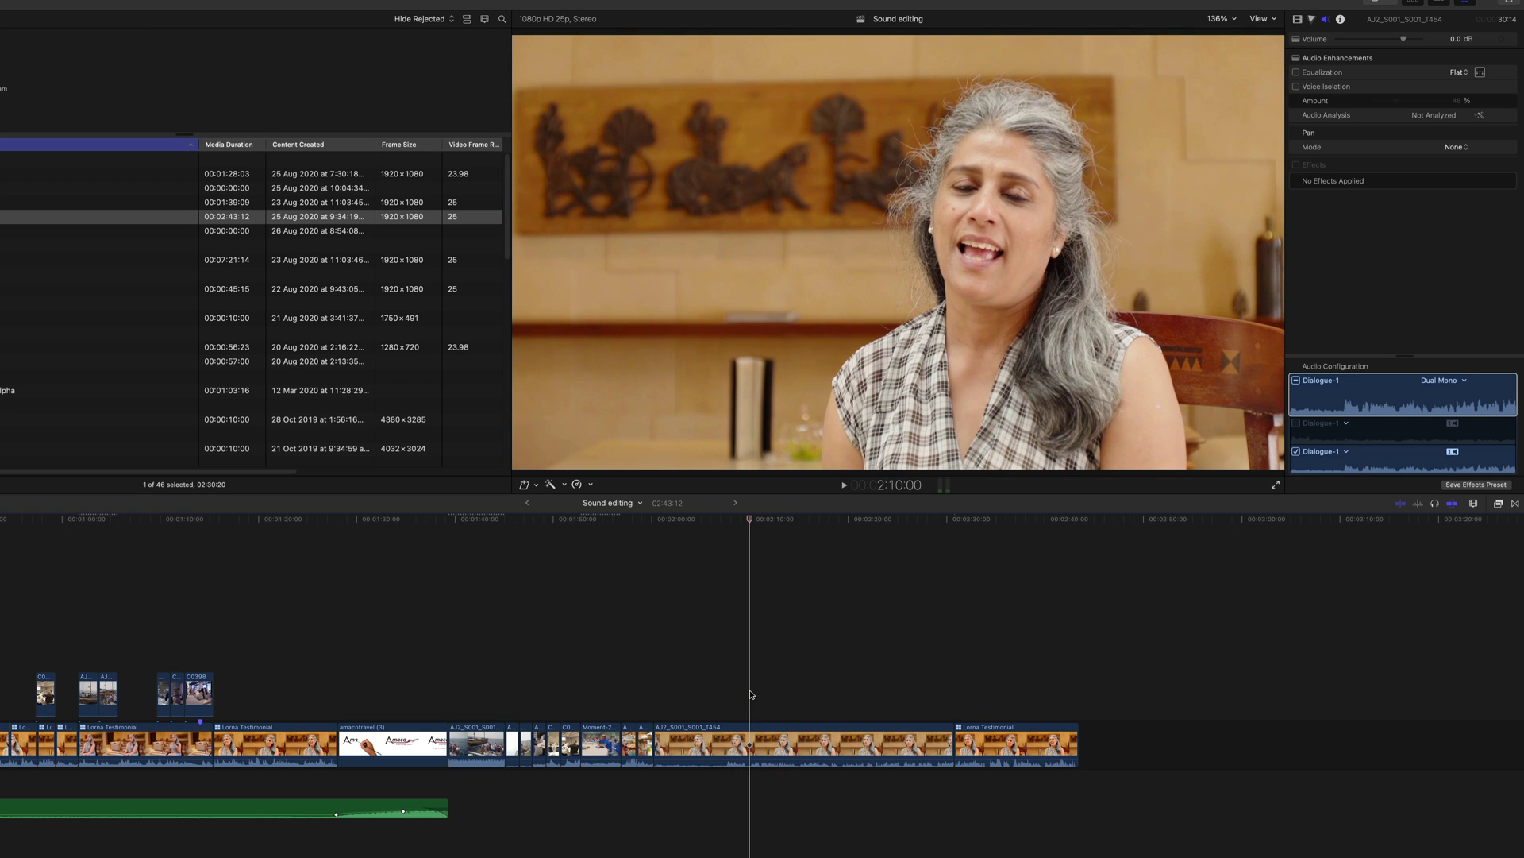
left_click(1296, 423)
left_click(1297, 452)
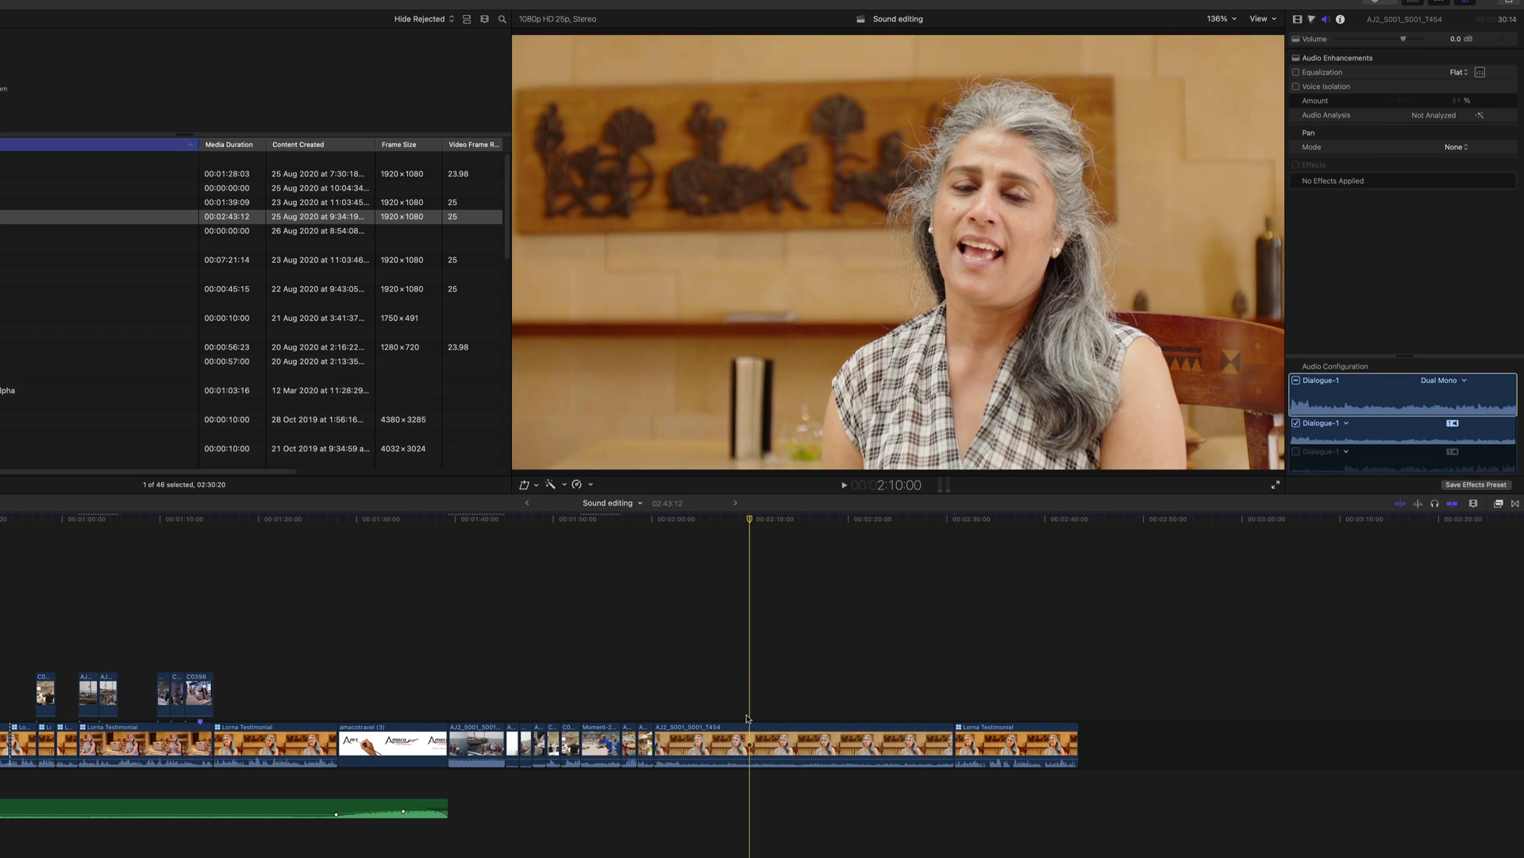
key("space")
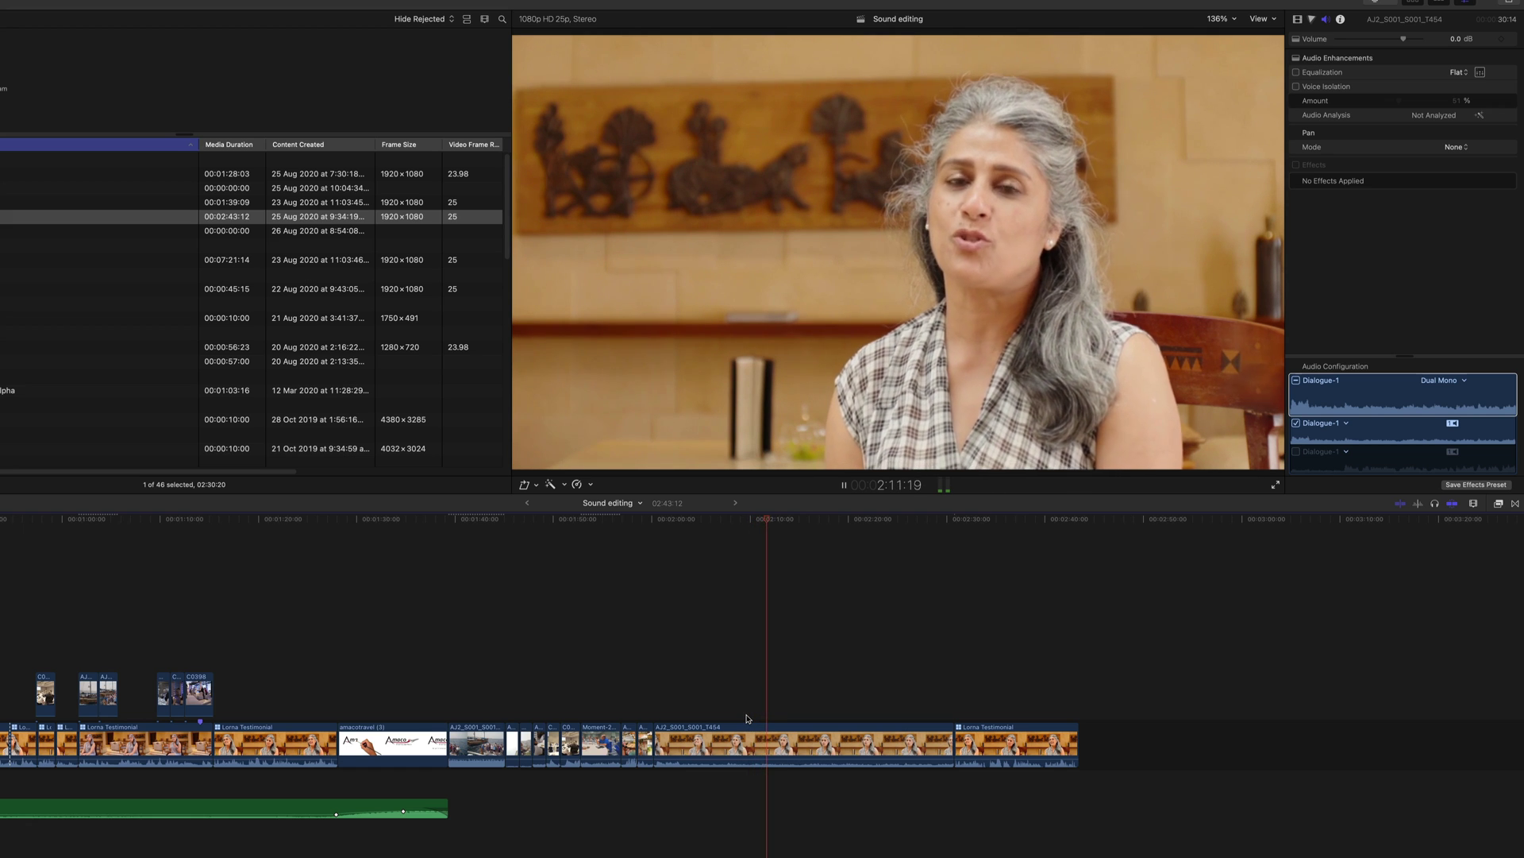
Return the playhead to 2:09:15 and audition the AJ2 clip with Voice Isolation turned on.
left_click(746, 712)
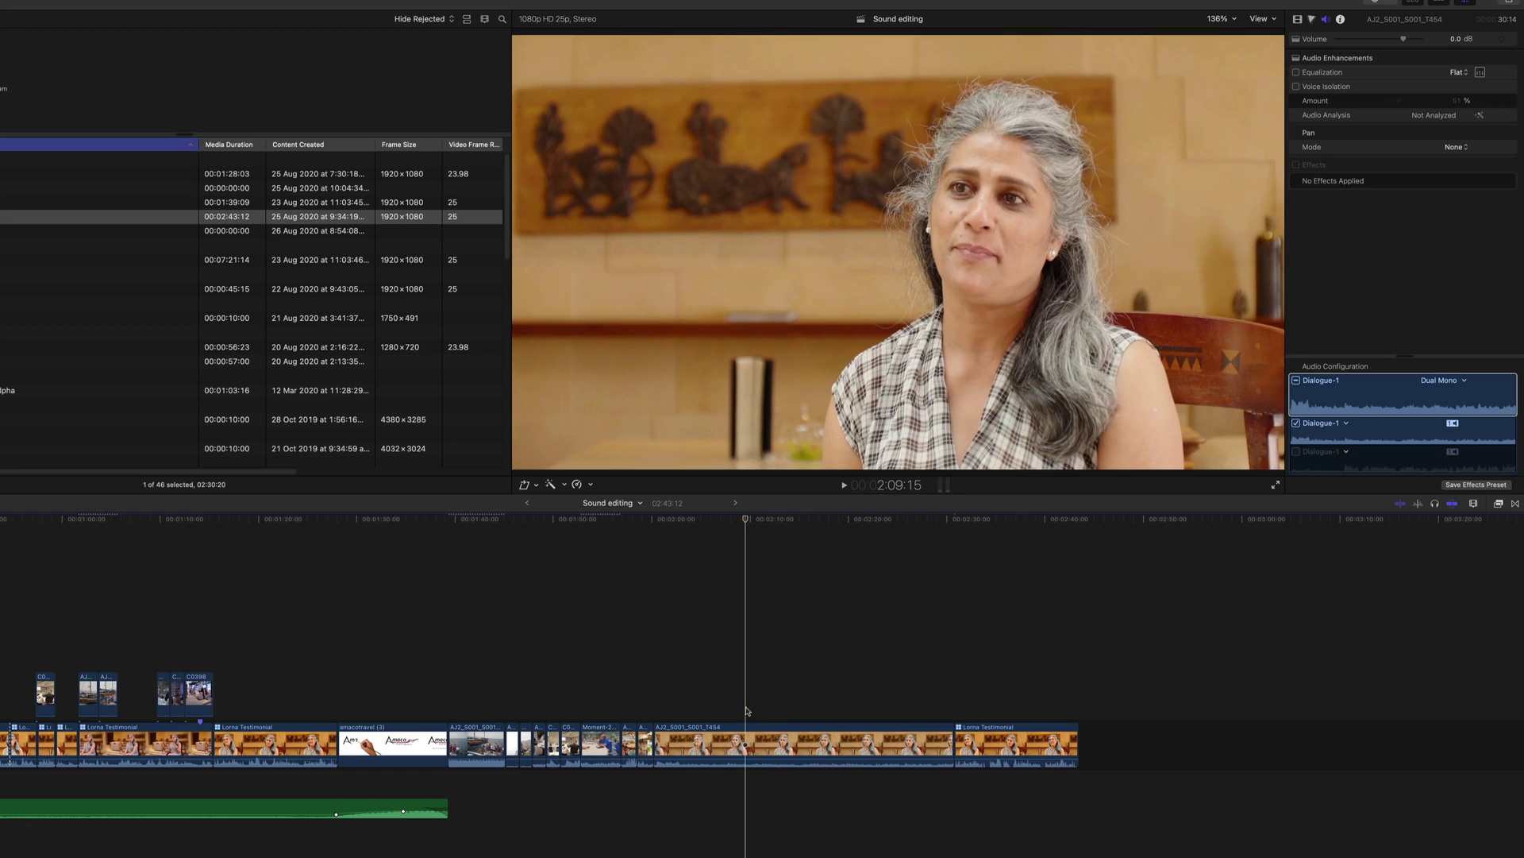
left_click(1297, 86)
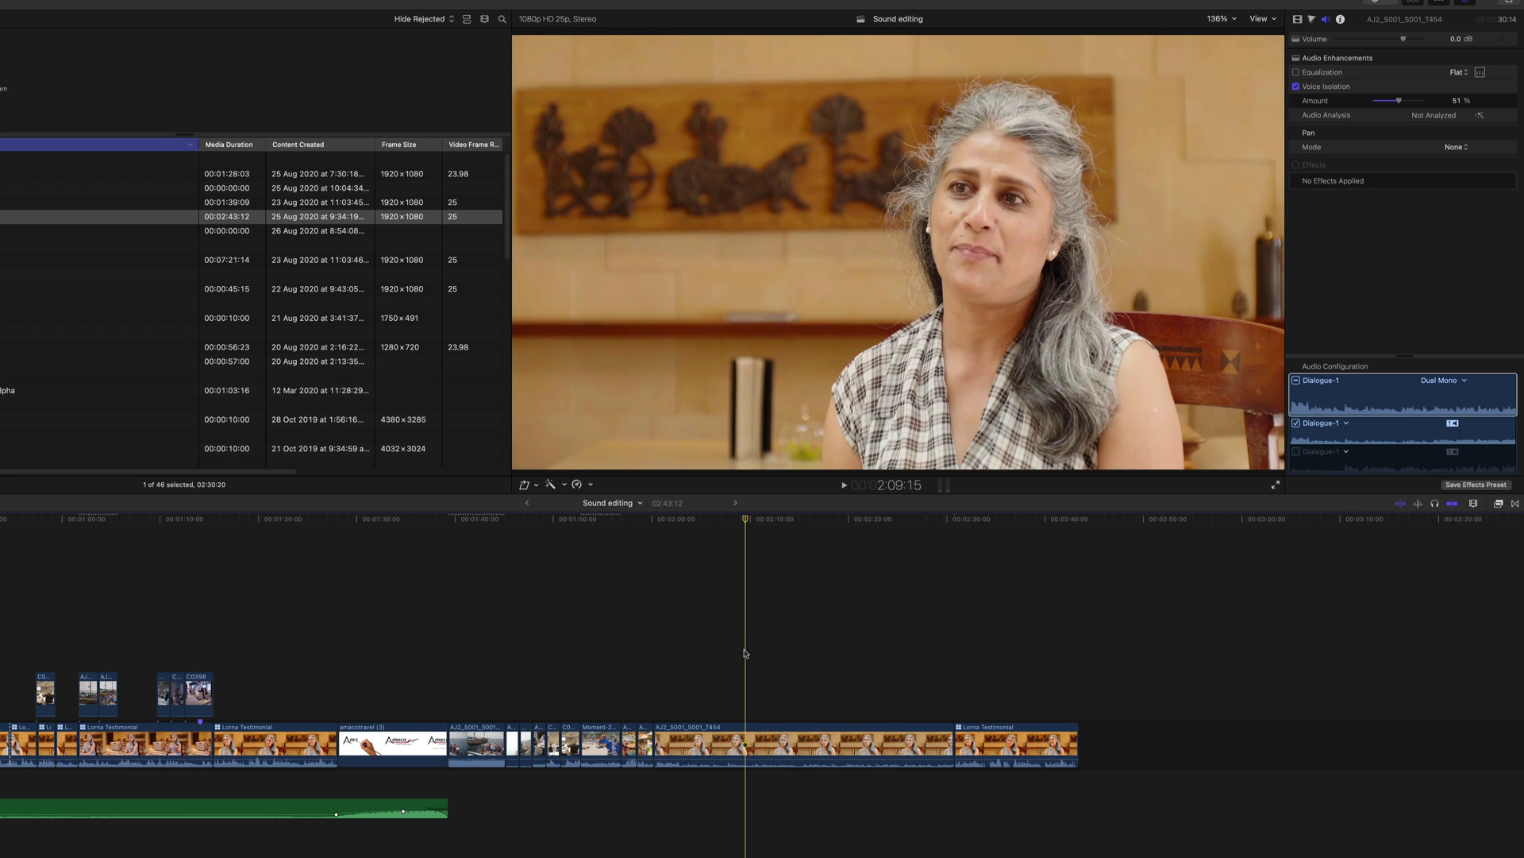
key("space")
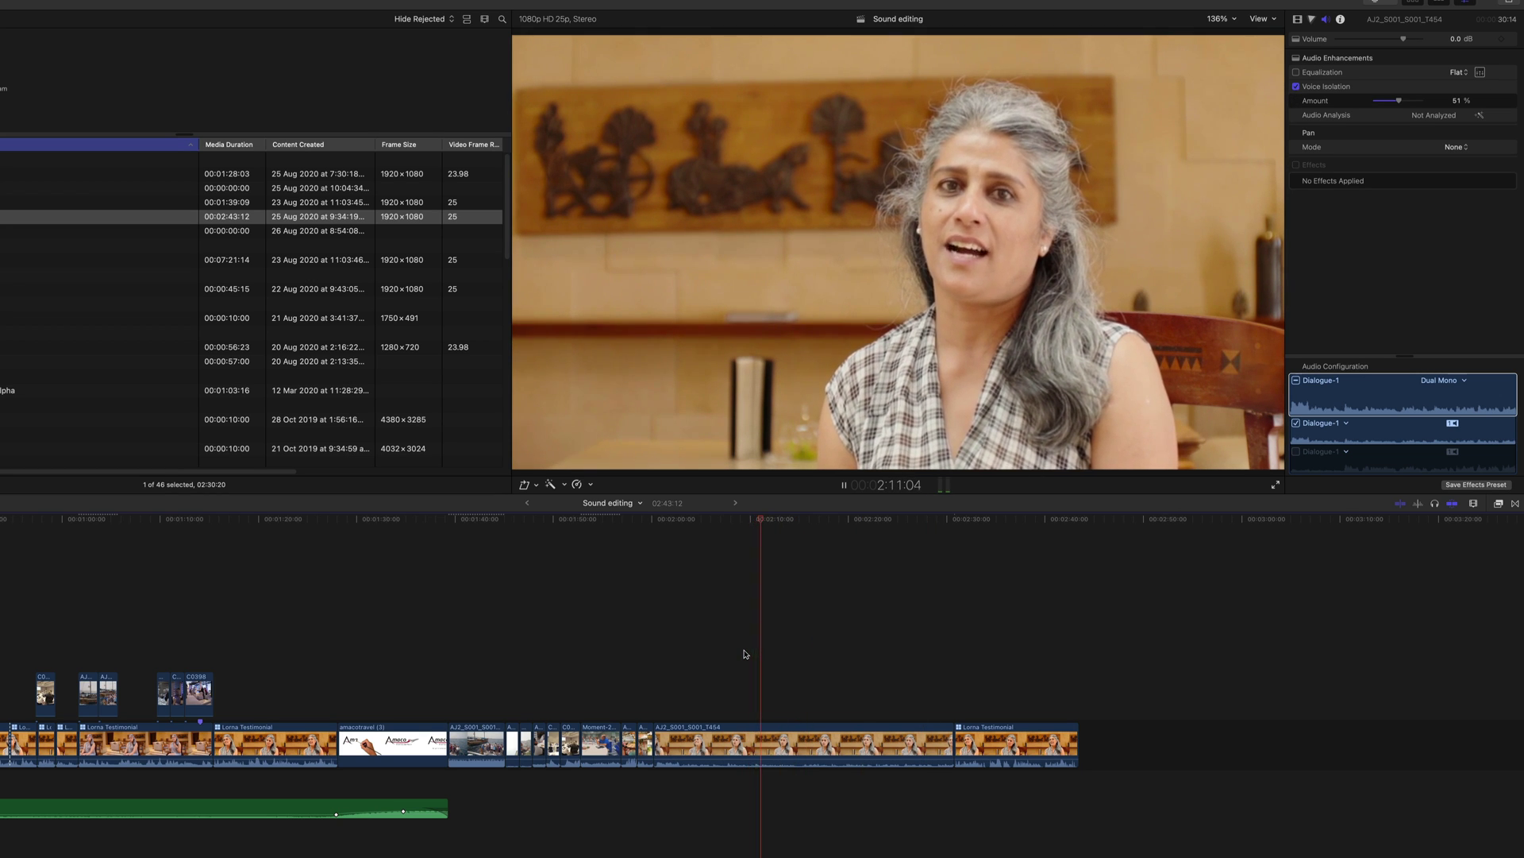
key("space")
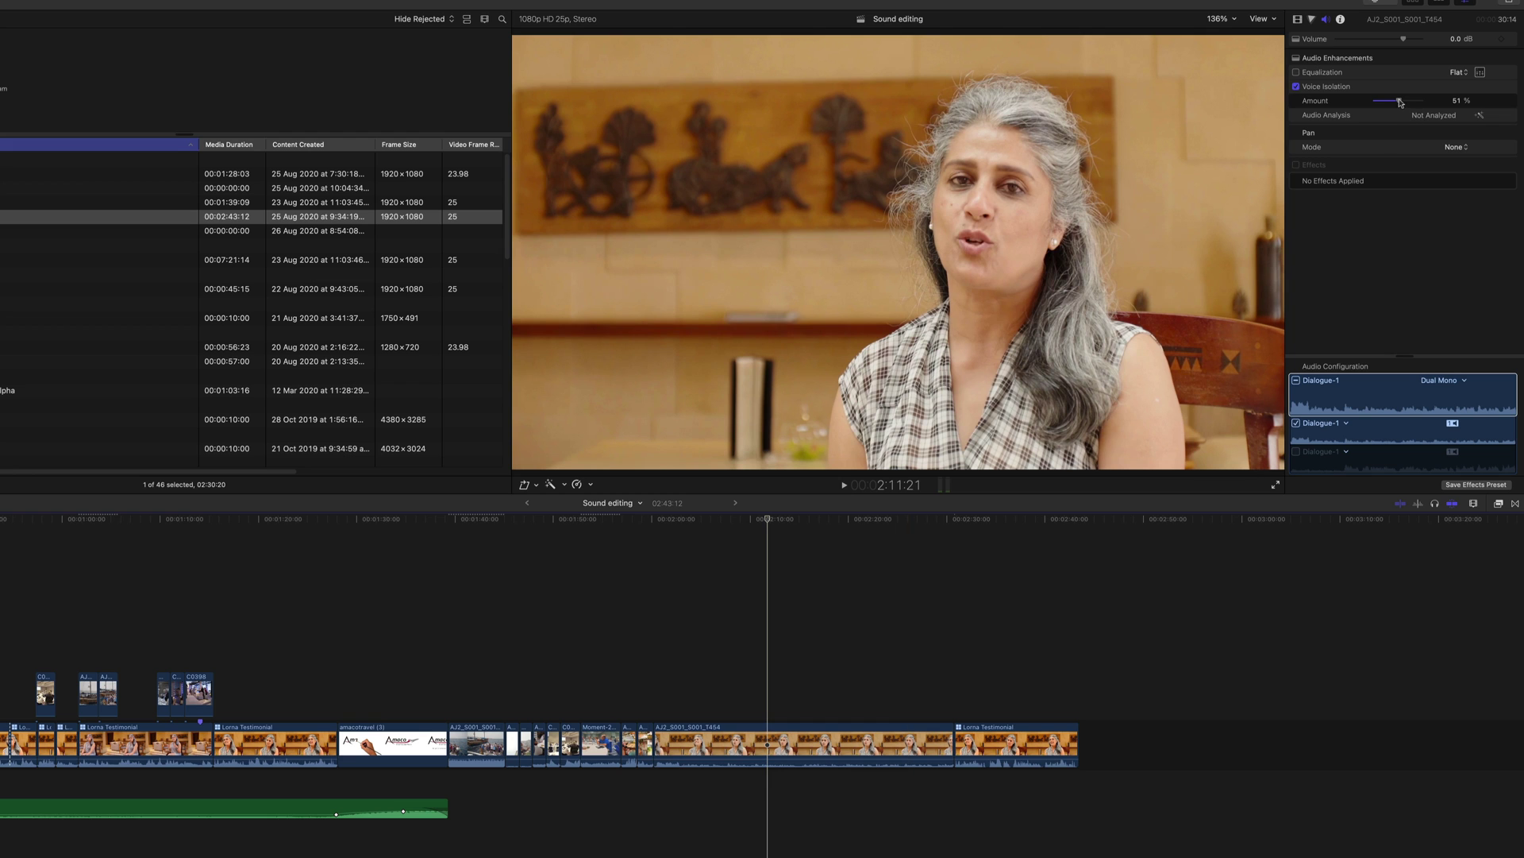
Audition the AJ2 clip with Voice Isolation at 100%, then switch Voice Isolation off.
left_click_drag(1400, 102, 1422, 101)
key("space")
key("space")
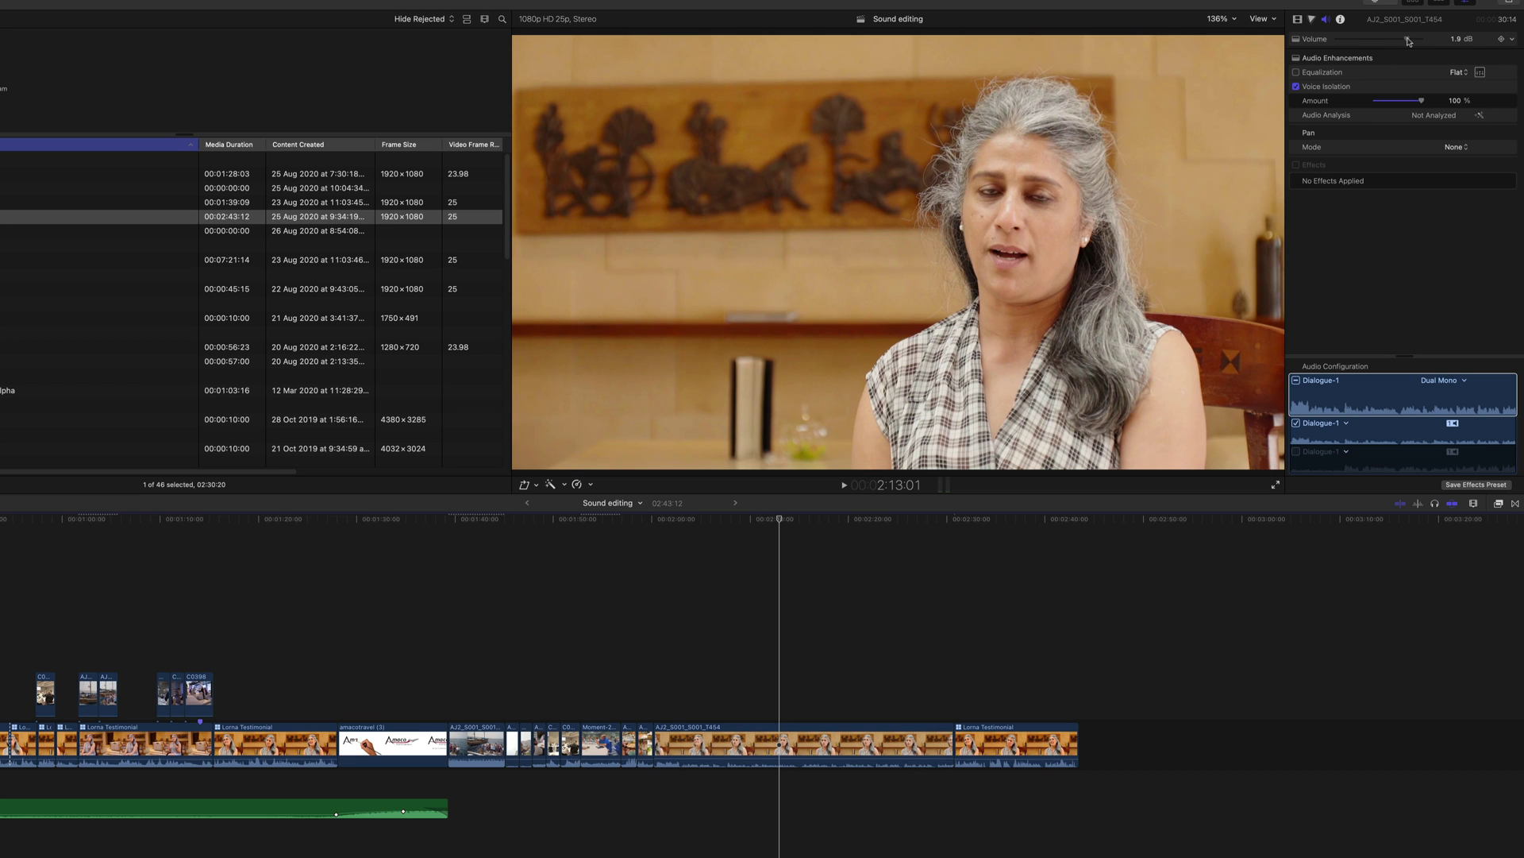
key("space")
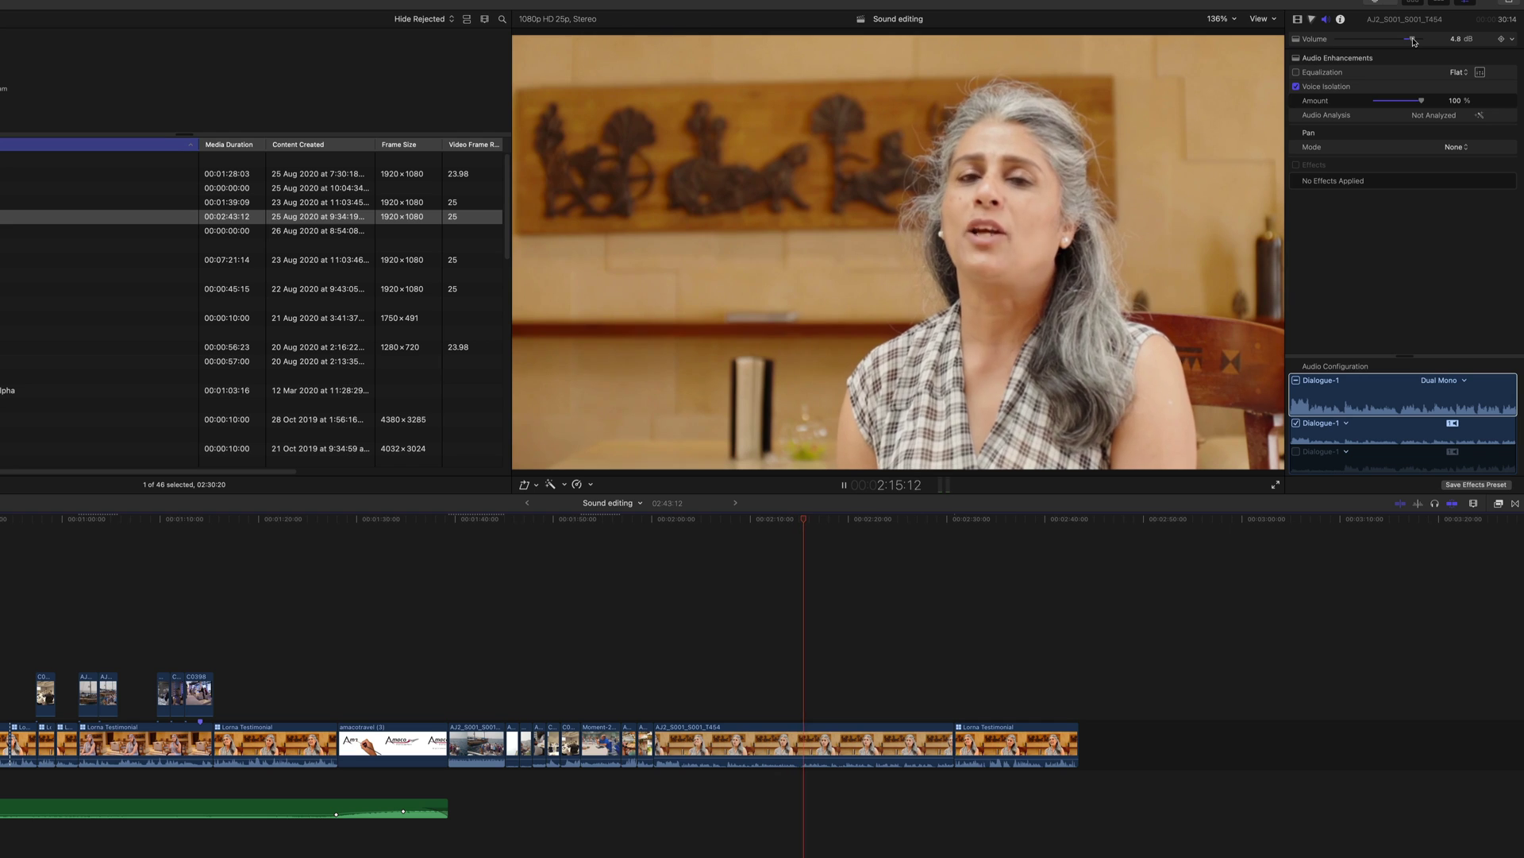
key("space")
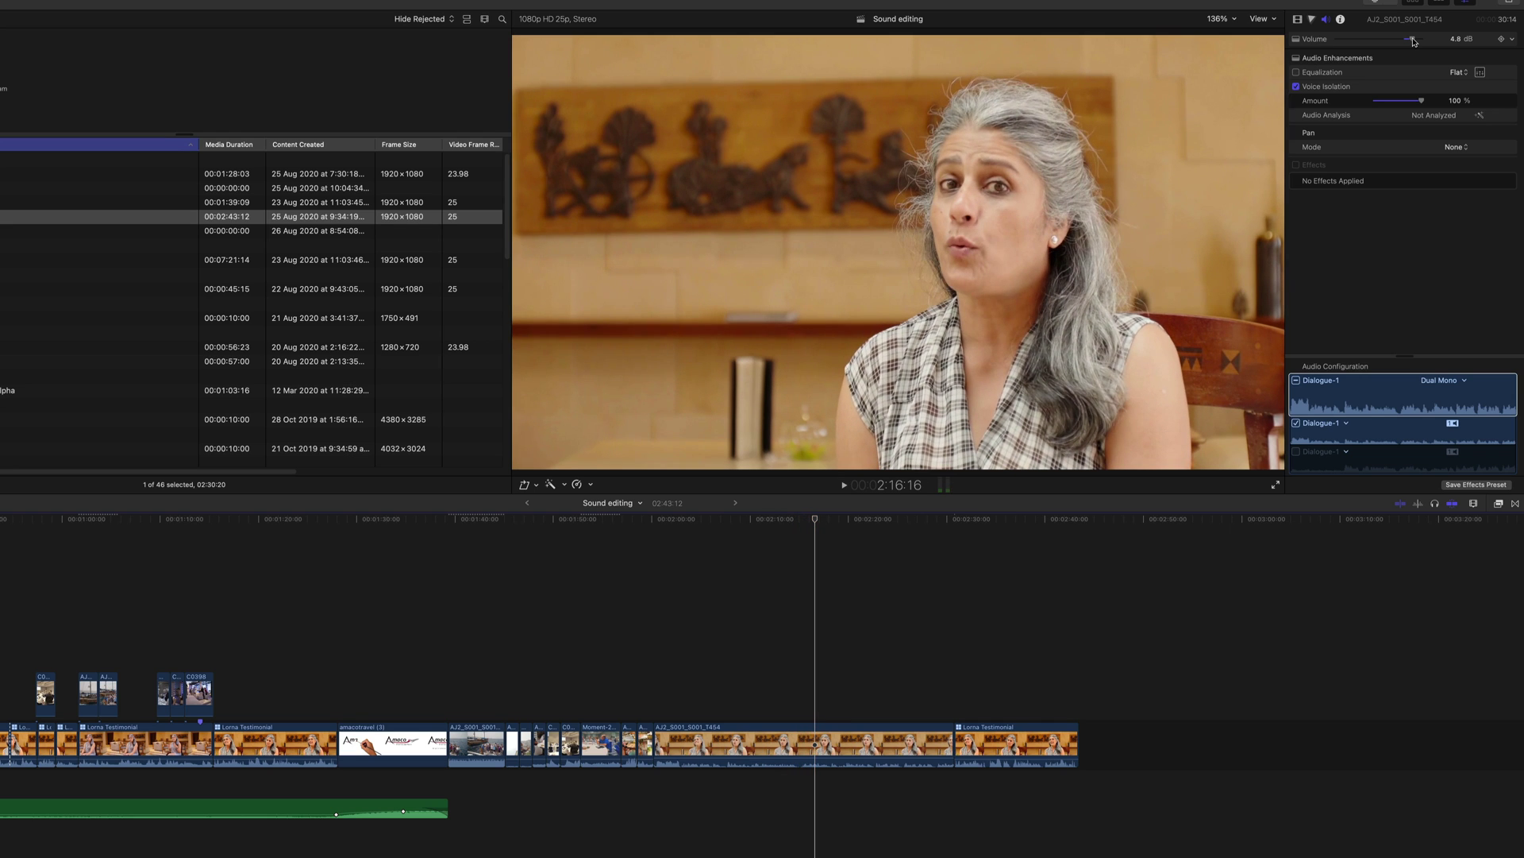
left_click(1297, 88)
Reset the AJ2 clip's volume to 0.0 dB and play from the skimmed frame.
left_click(1510, 41)
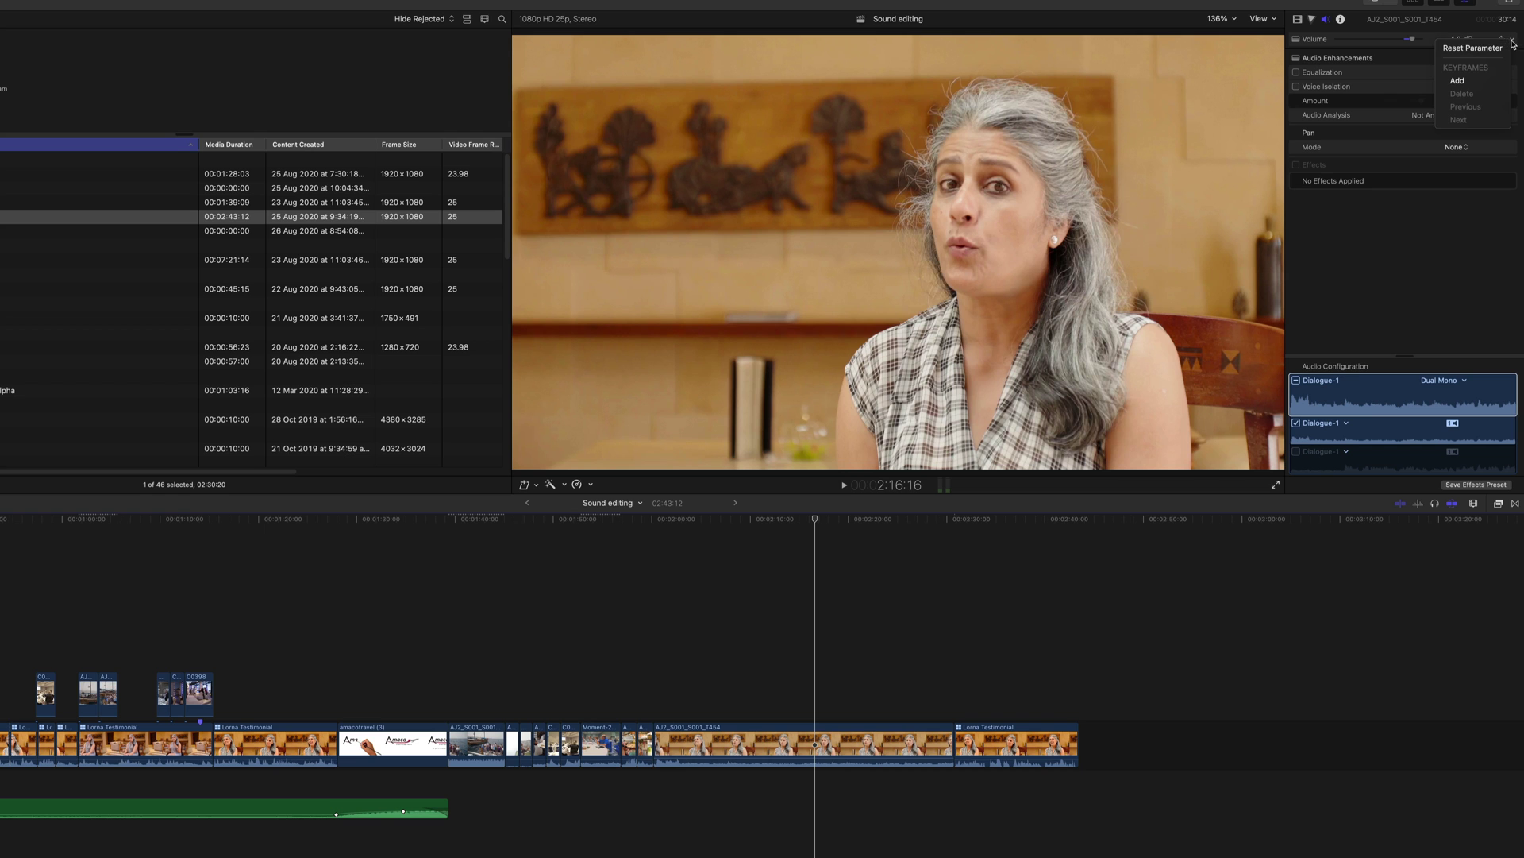
left_click(1500, 49)
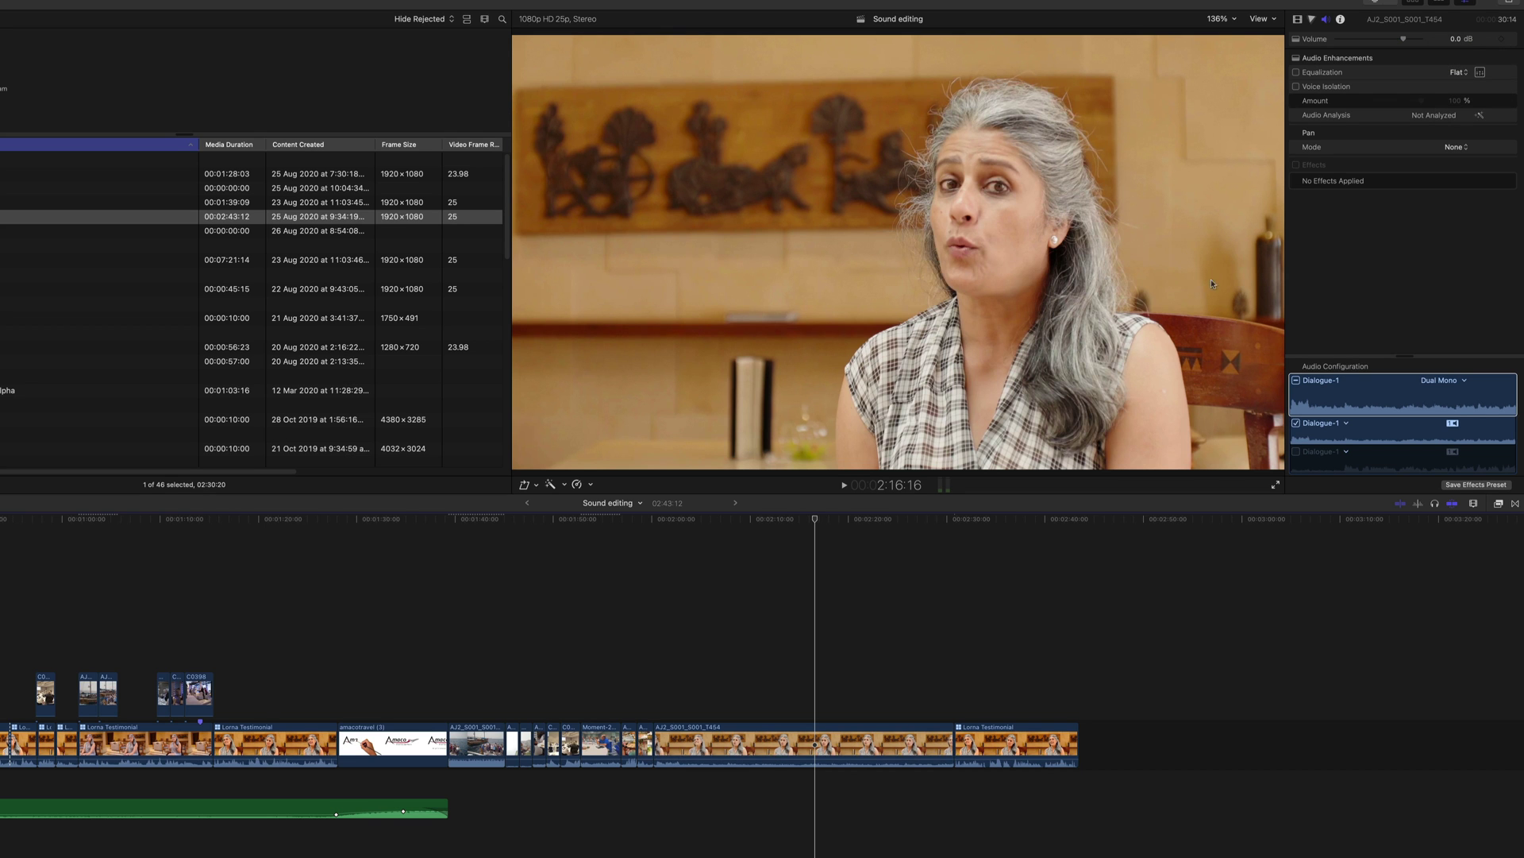
left_click(779, 674)
key("space")
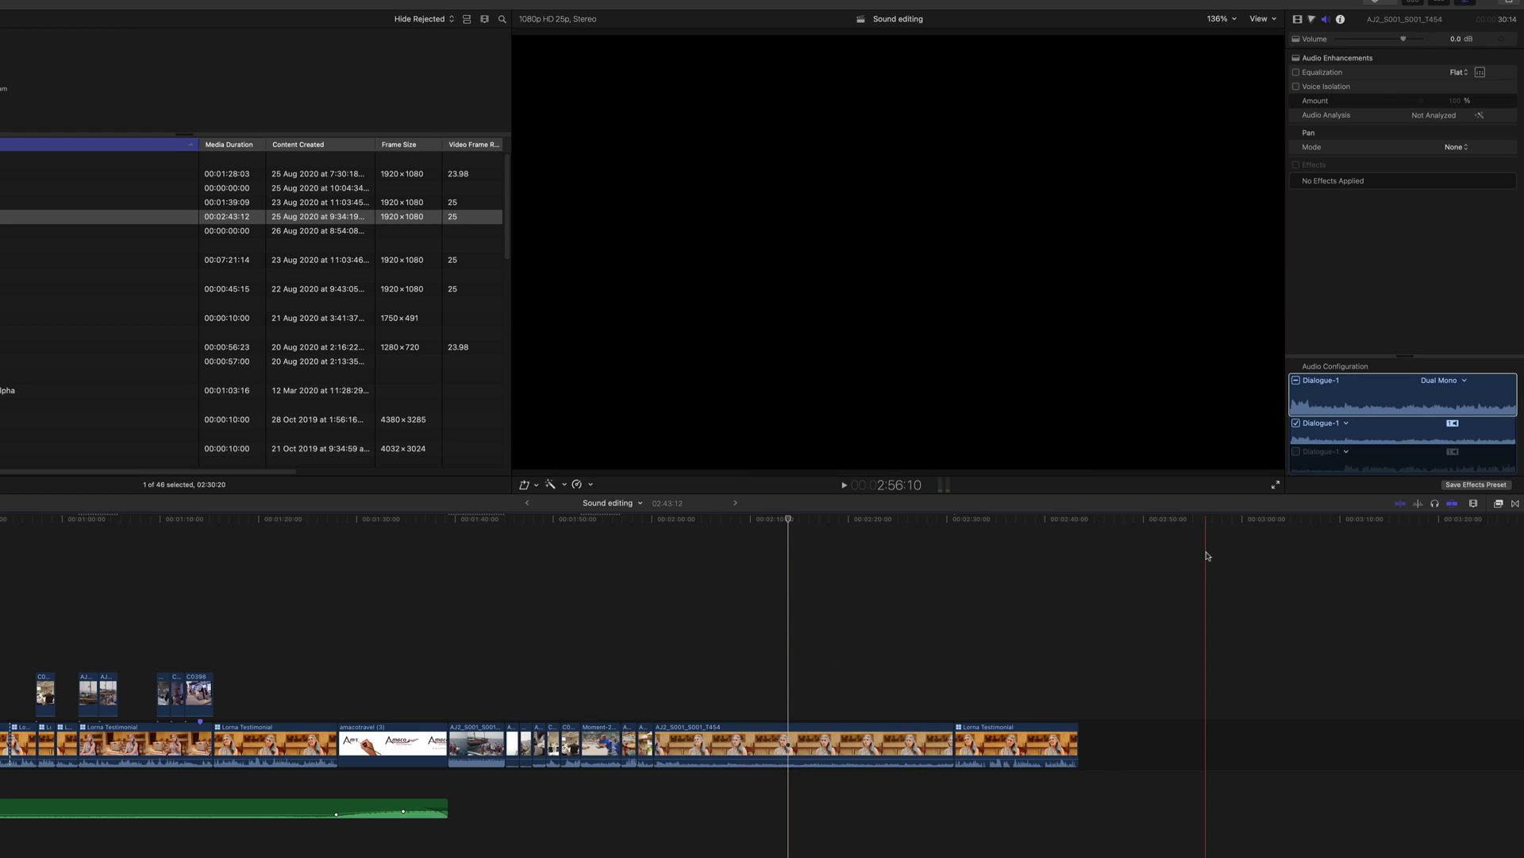
Switch back to the third Dialogue-1 channel, re-enable Voice Isolation, and listen to the result.
left_click(1297, 452)
left_click(1297, 423)
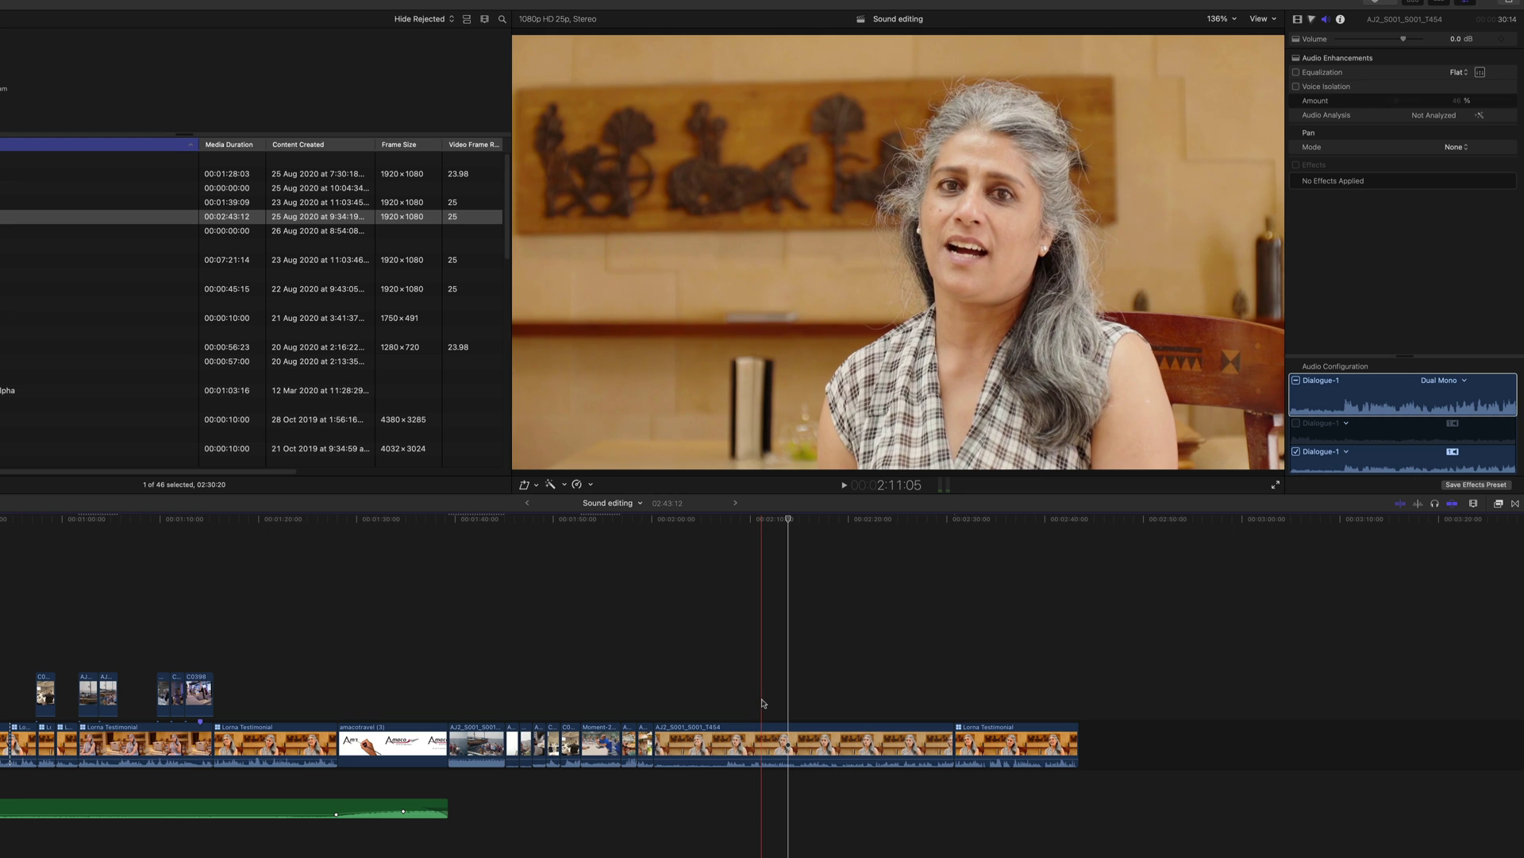
key("space")
key("space")
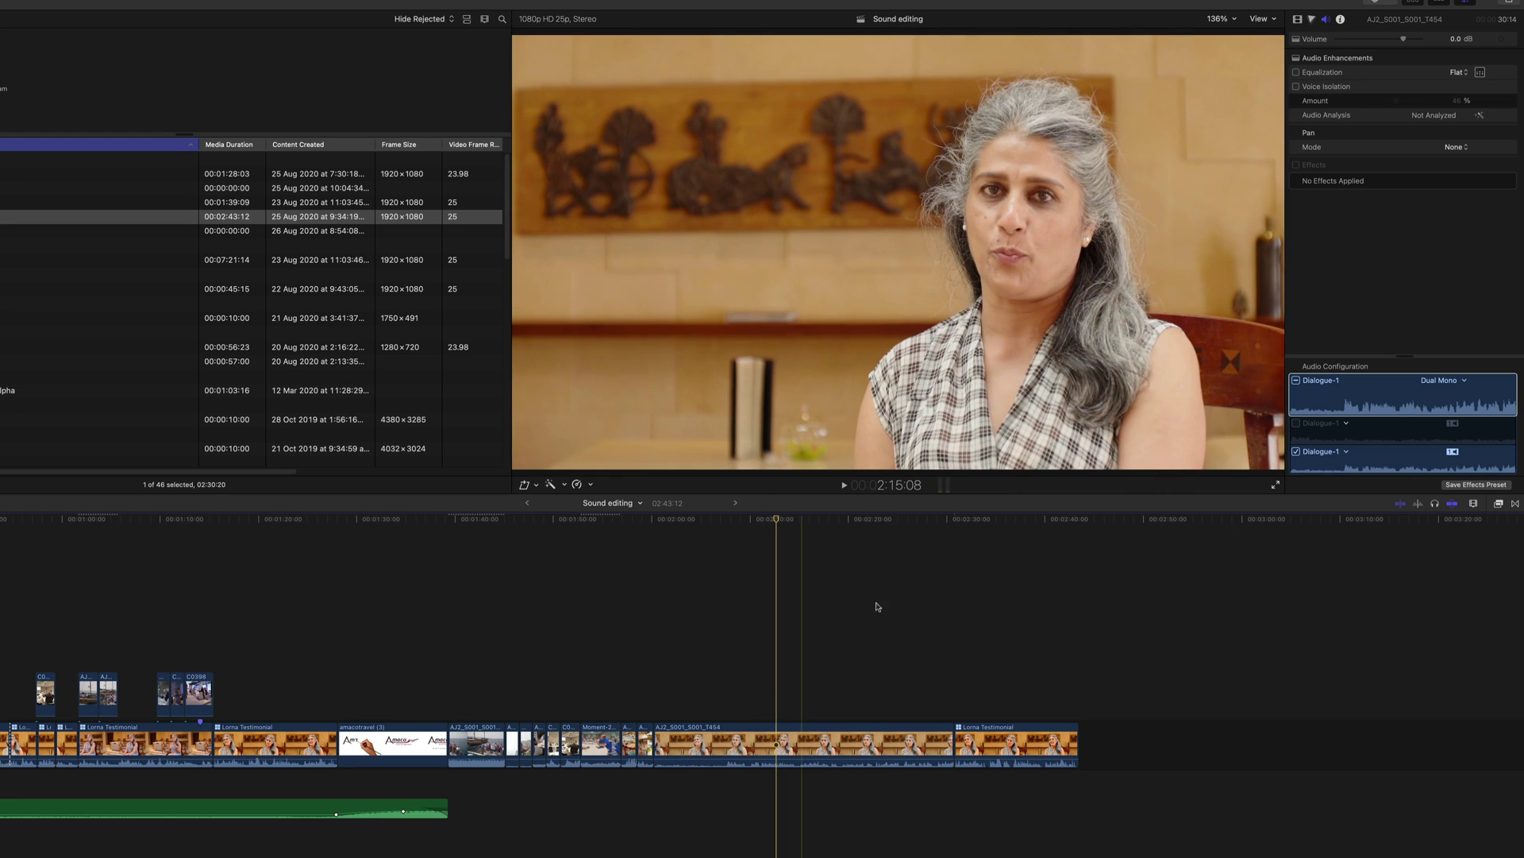
left_click(1296, 85)
key("space")
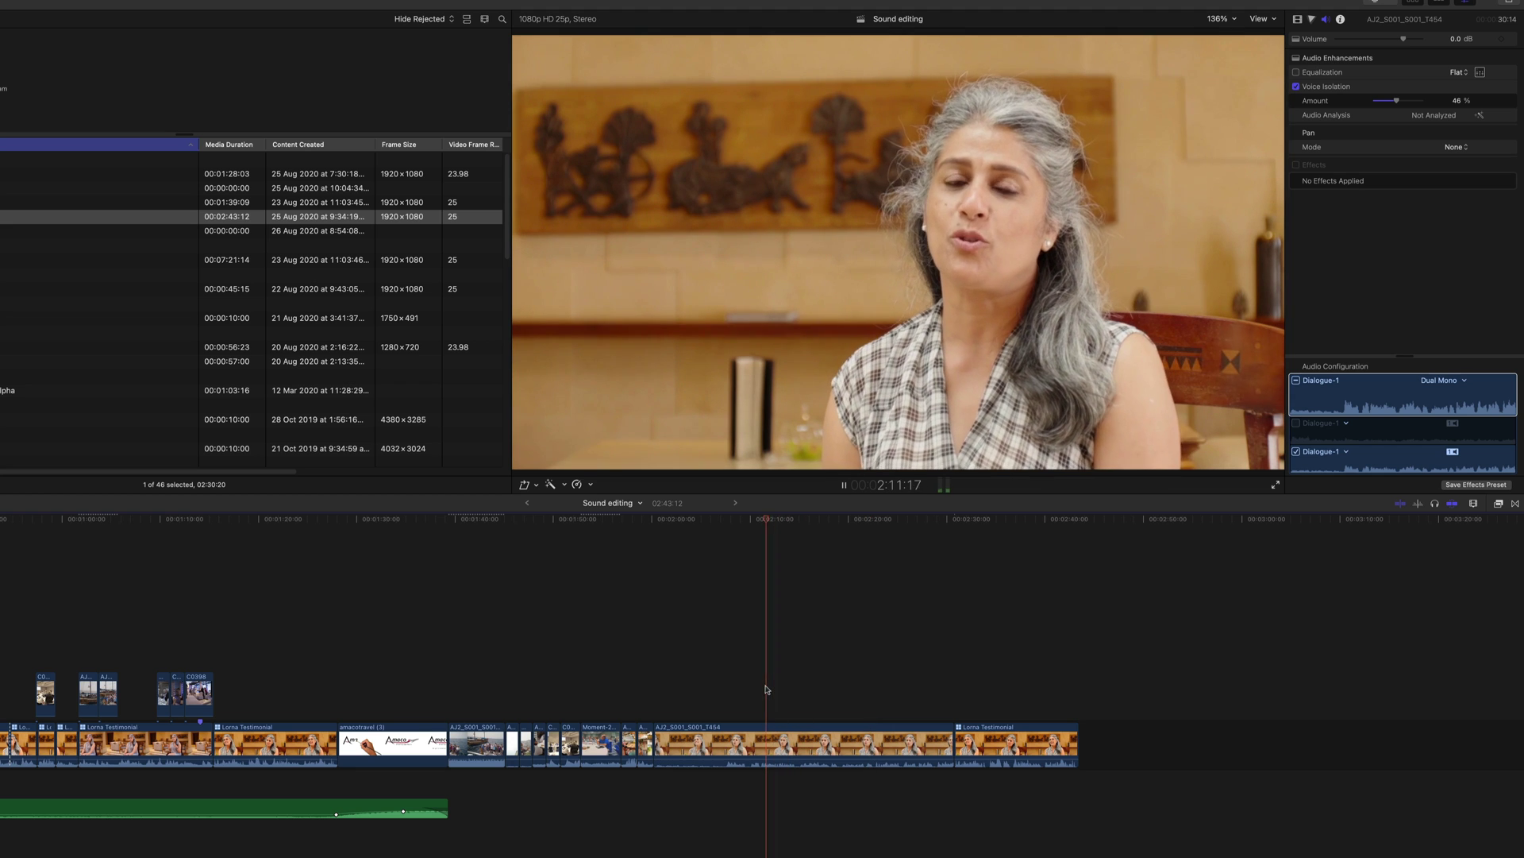
key("space")
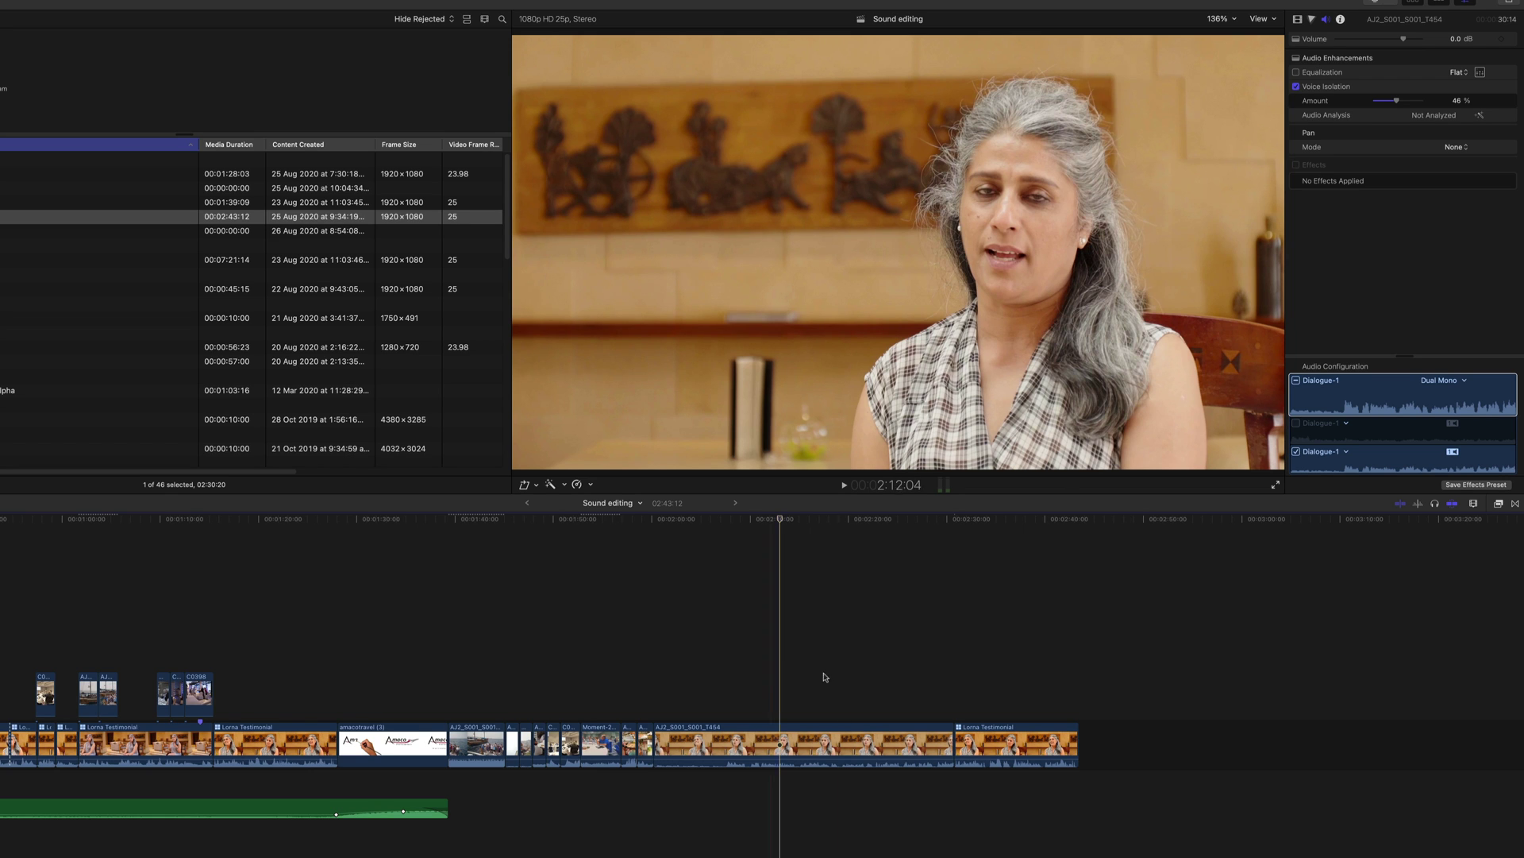
left_click(1474, 505)
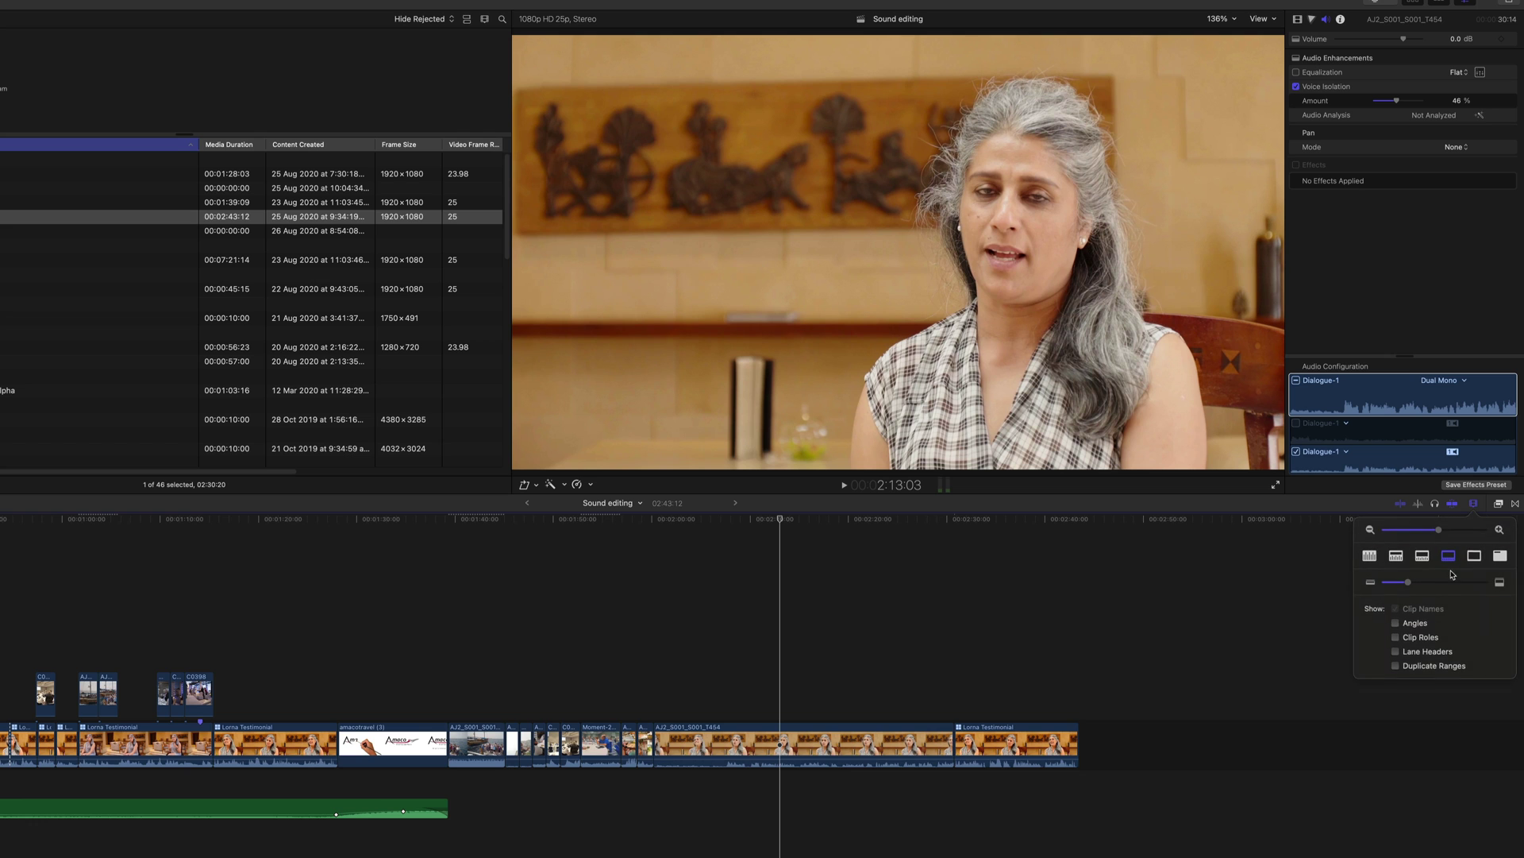
left_click(1397, 667)
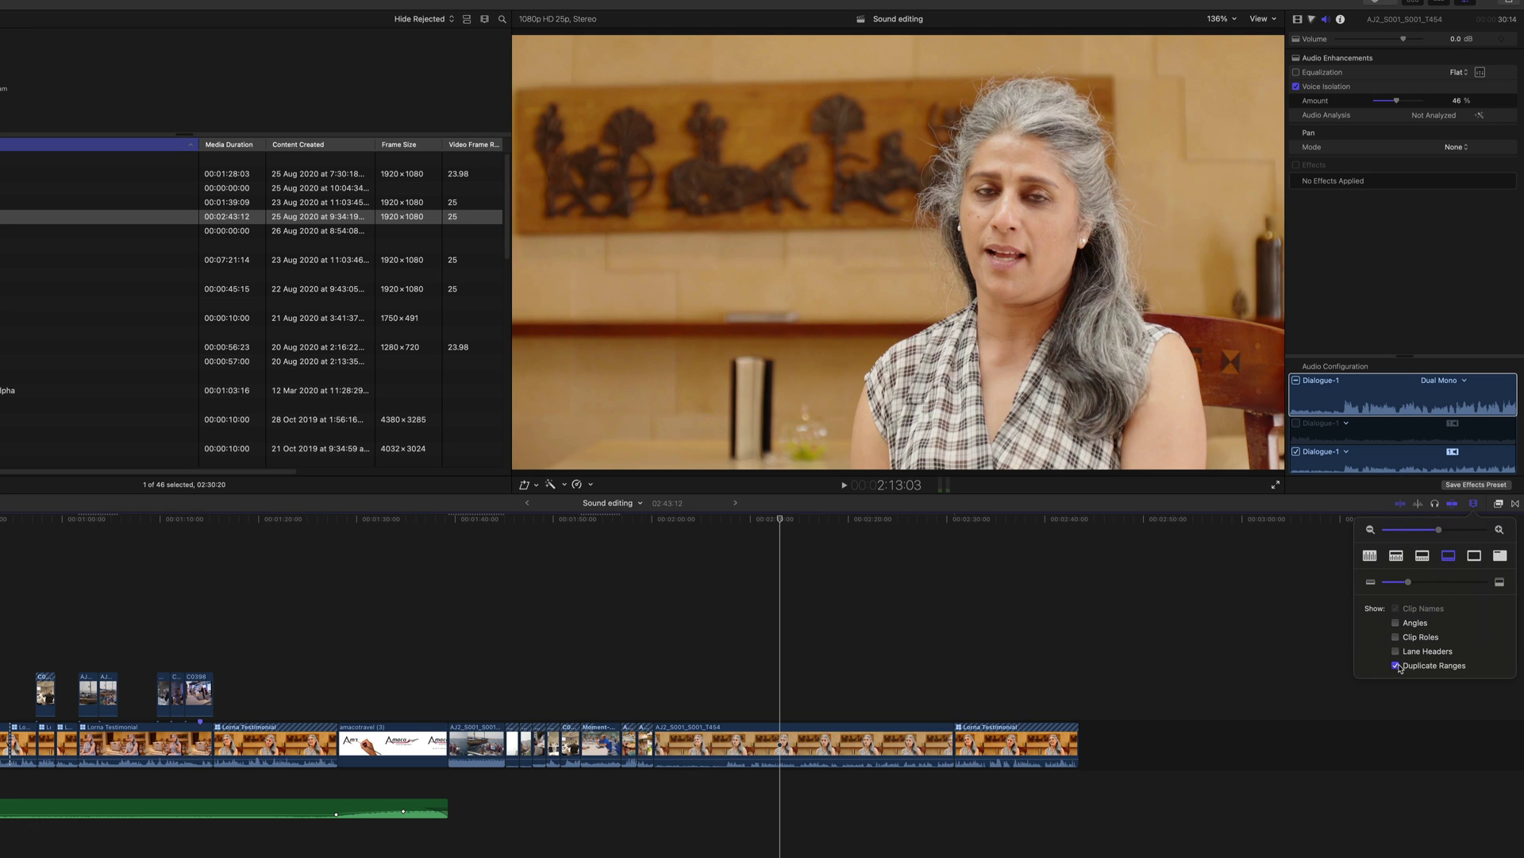
left_click(1396, 666)
left_click(1397, 666)
left_click(1396, 666)
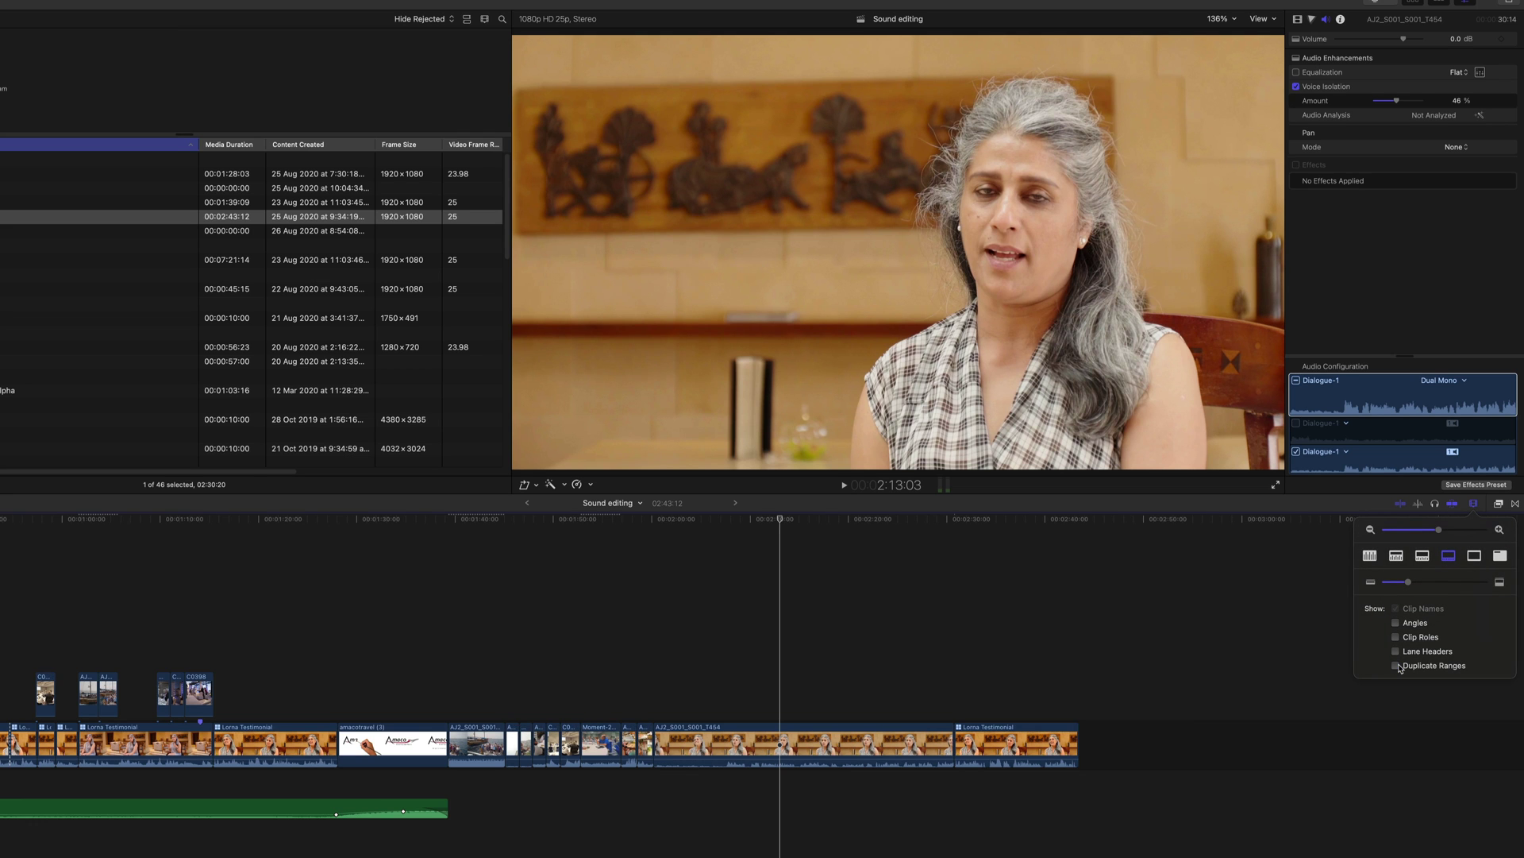
left_click(794, 632)
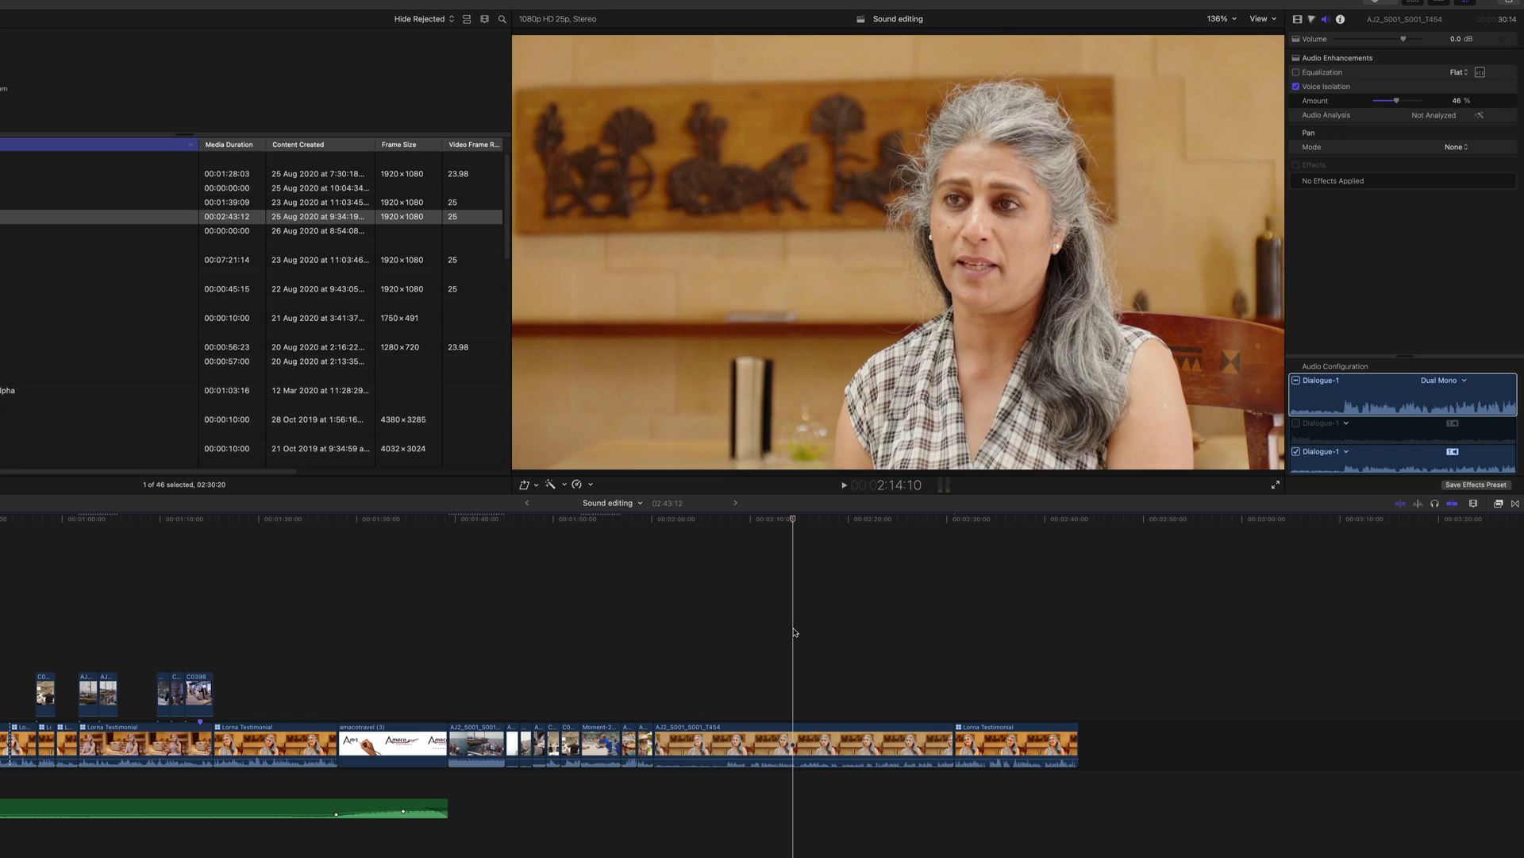